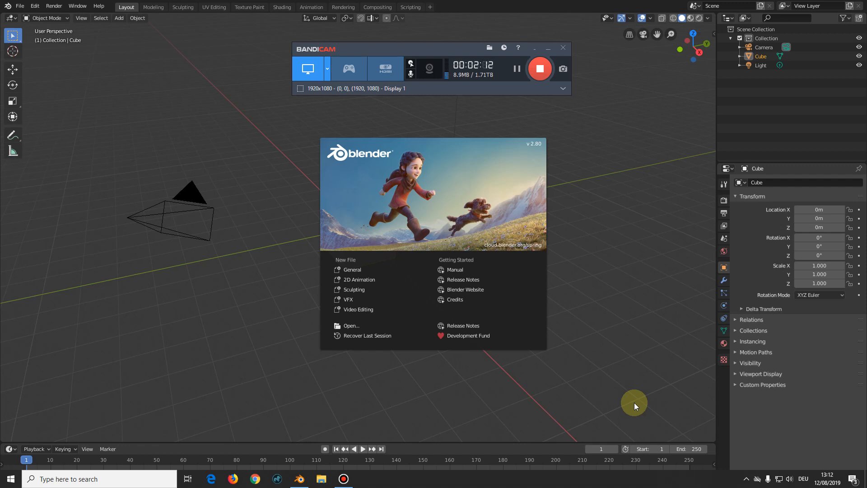
# Dismiss the splash screen, bring it back up to view its options, and close it again
pyautogui.click(603, 221)
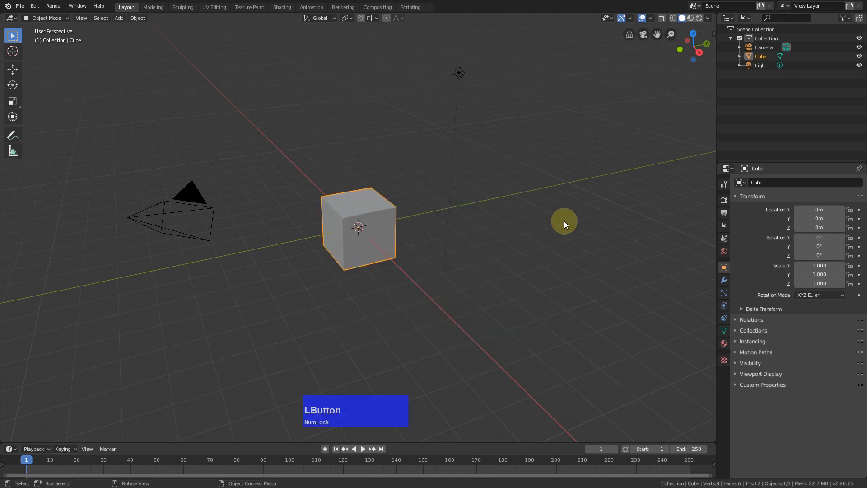
pyautogui.click(7, 7)
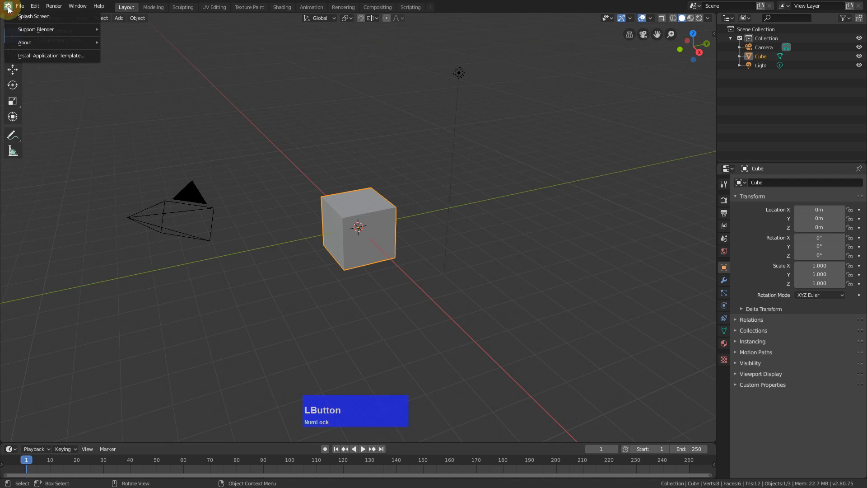
pyautogui.click(42, 16)
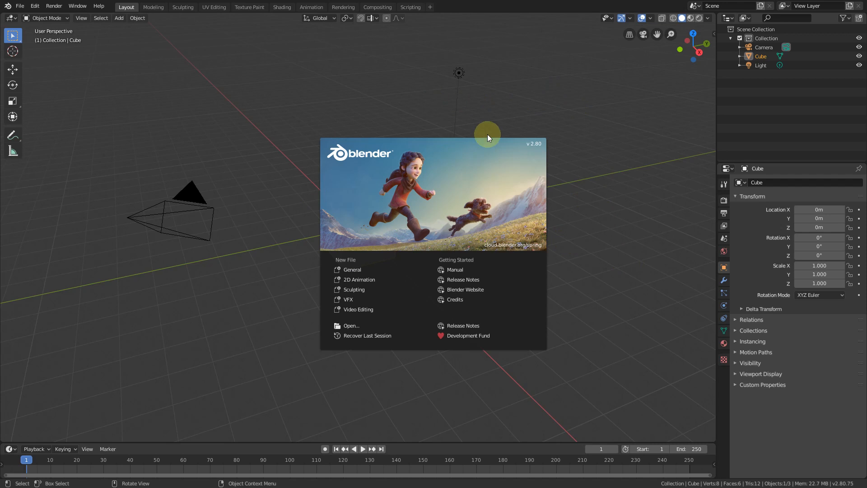
pyautogui.click(546, 100)
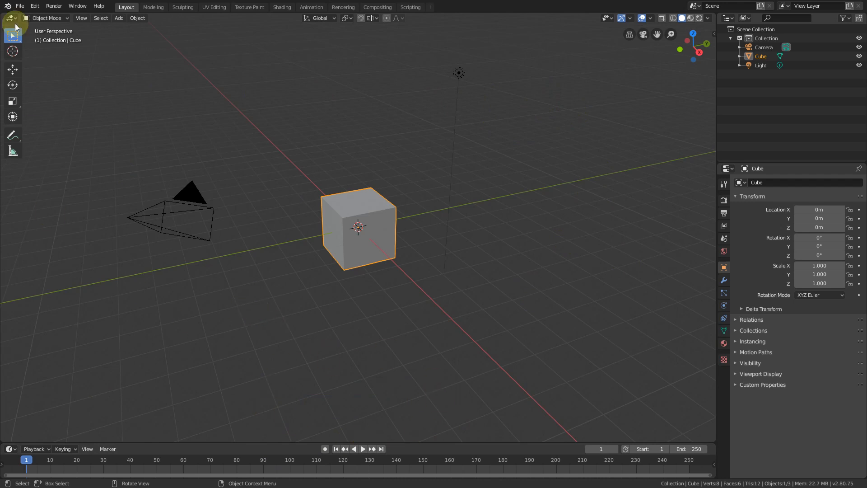
pyautogui.click(8, 5)
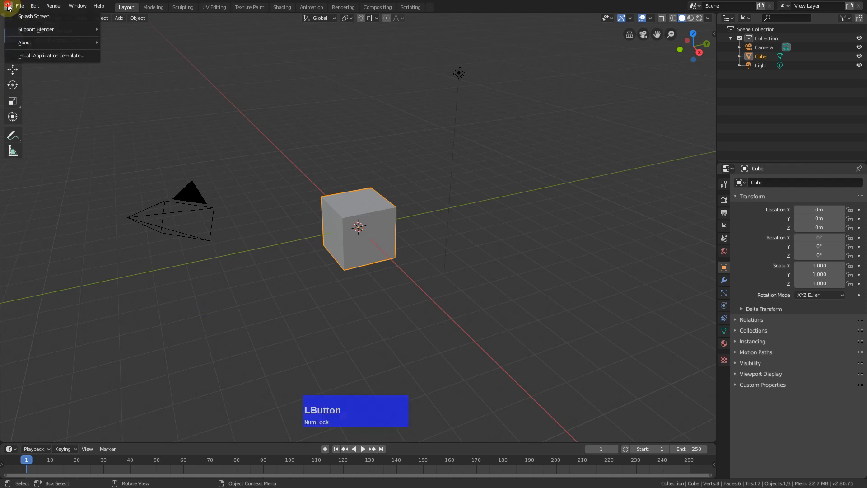
pyautogui.click(45, 16)
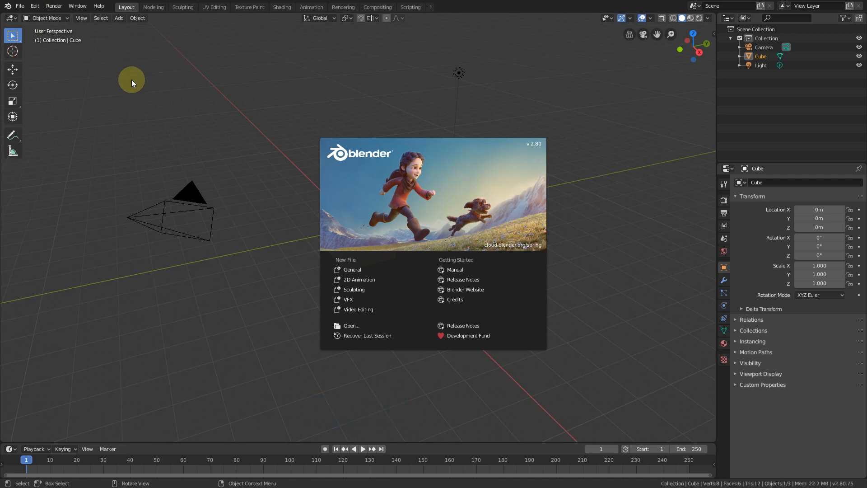
pyautogui.click(31, 6)
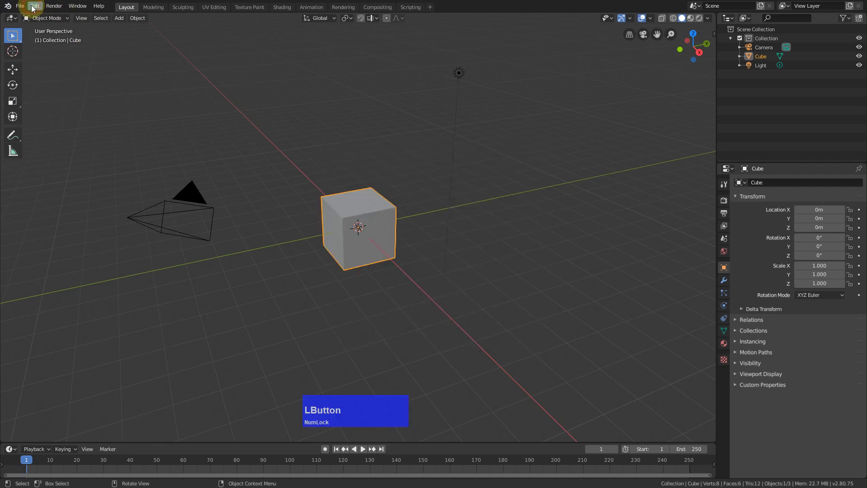
# Set the interface resolution scale to 1.20 in the Preferences and close them
pyautogui.click(34, 6)
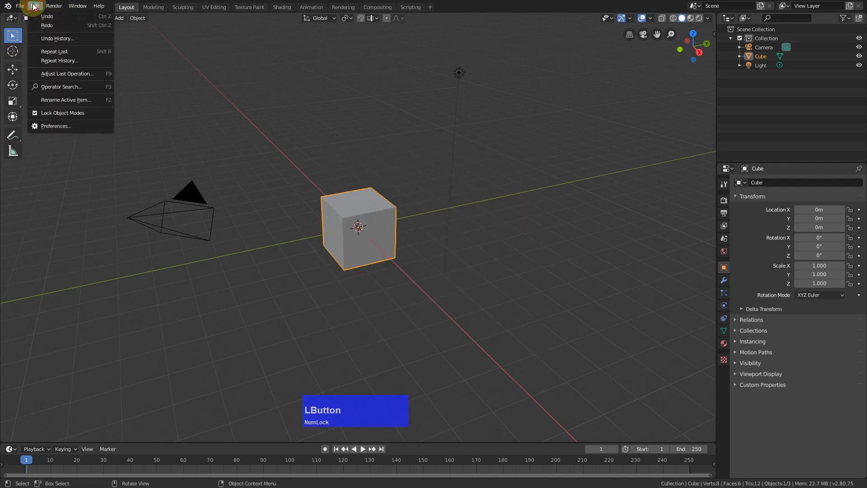
pyautogui.click(59, 126)
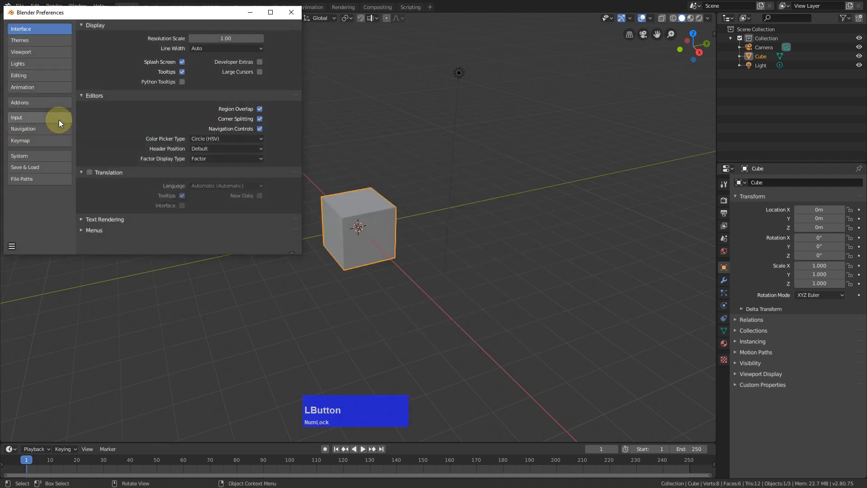
pyautogui.click(234, 40)
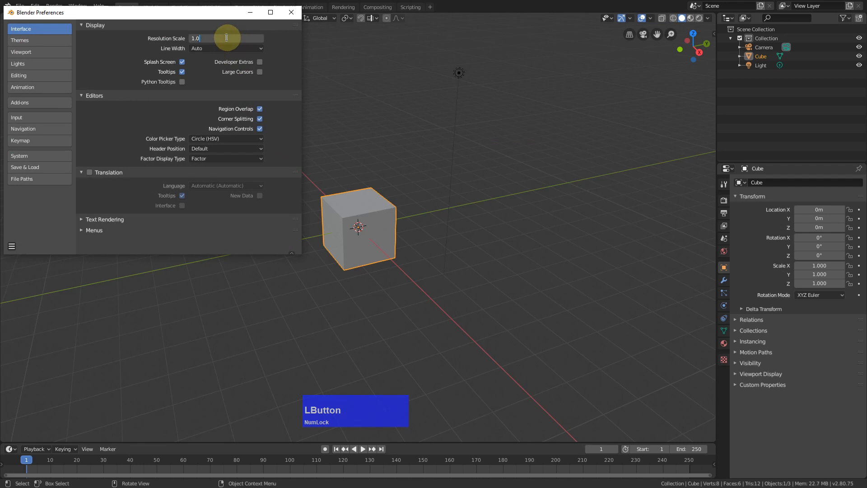
pyautogui.press('BackSpace')
pyautogui.write('2')
pyautogui.press('Return')
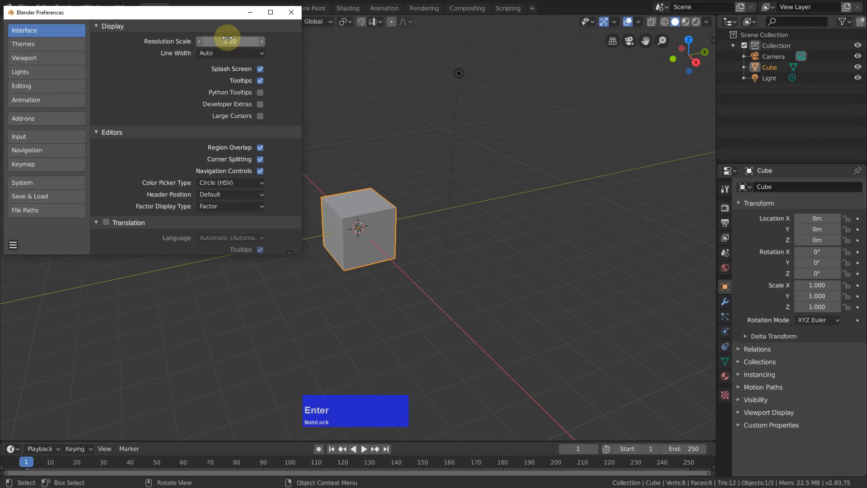
pyautogui.click(292, 13)
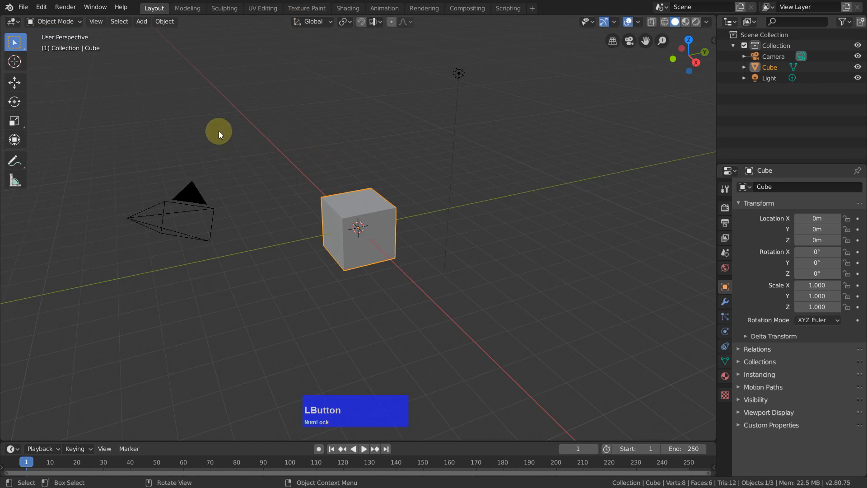
# Reopen the Preferences to review the interface settings and available categories, and close them
pyautogui.click(39, 9)
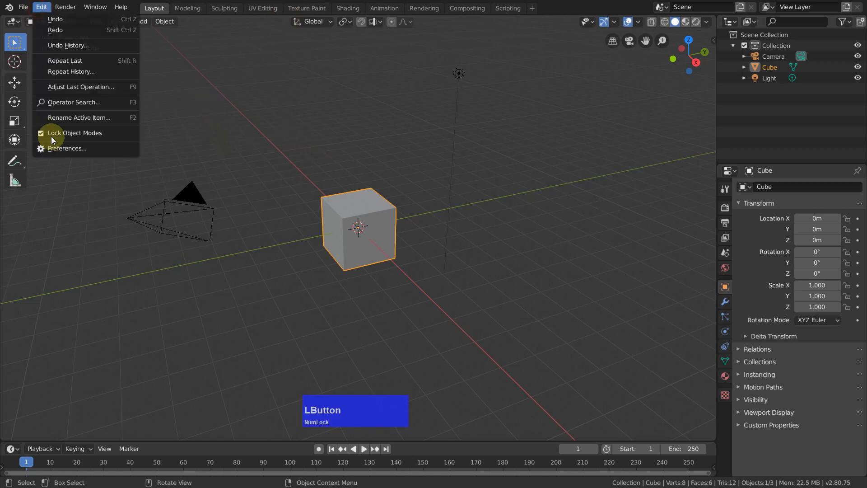
pyautogui.click(56, 146)
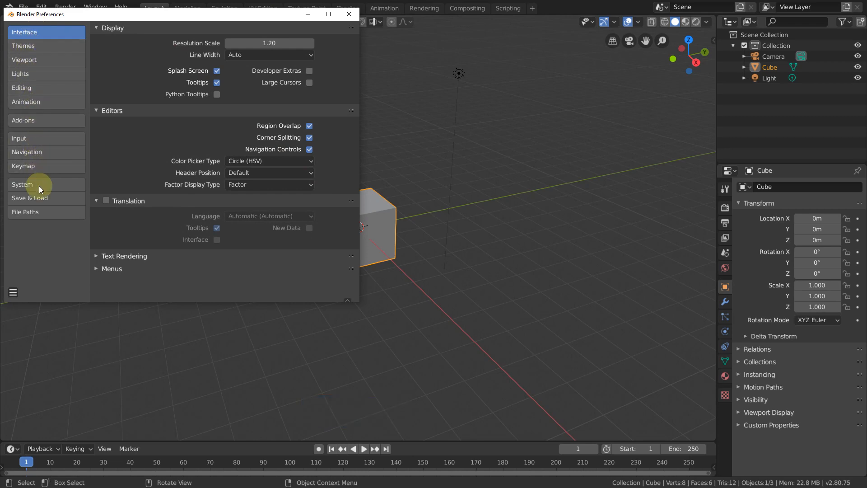
pyautogui.click(348, 15)
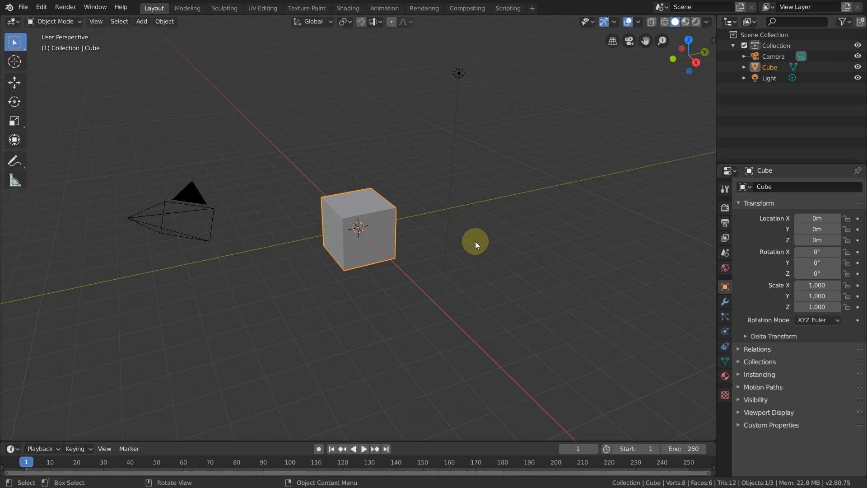
# Deselect and reselect the cube, and zoom in until the view is inside it
pyautogui.click(434, 223)
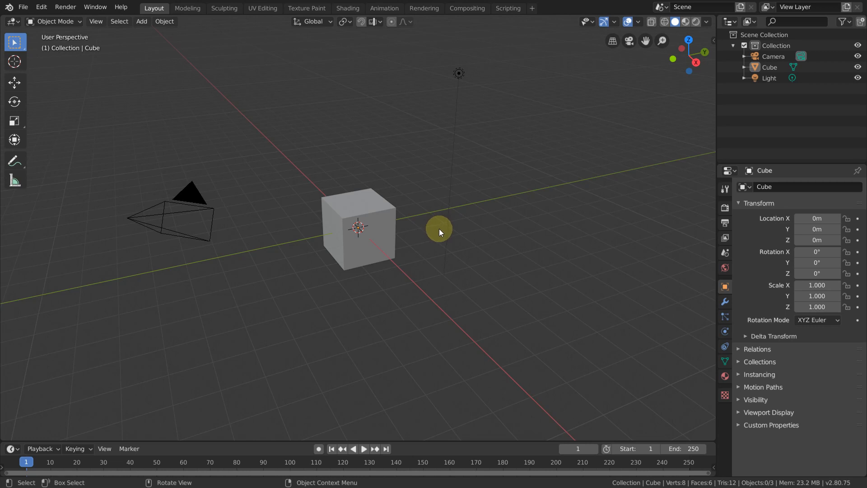
pyautogui.click(379, 224)
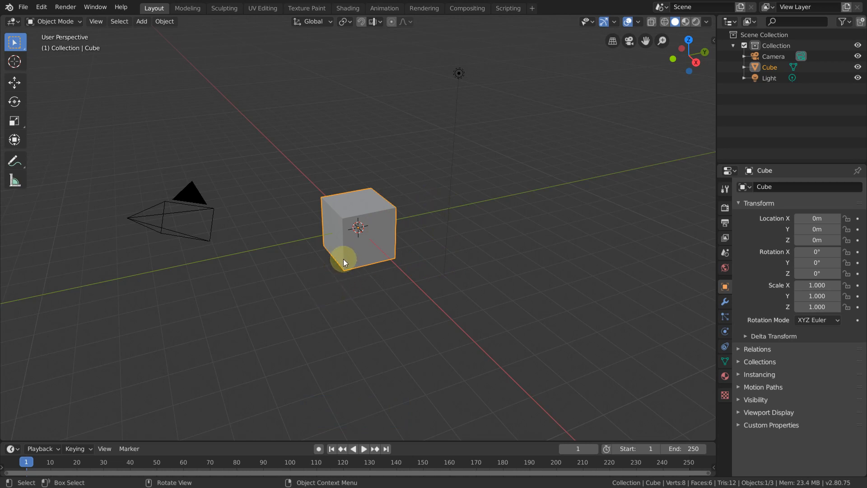
pyautogui.scroll(5, 343, 259)
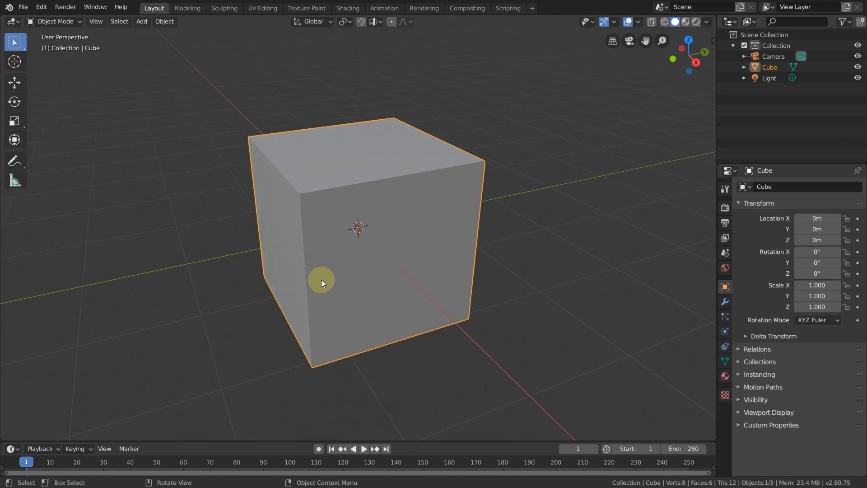
pyautogui.scroll(6, 318, 281)
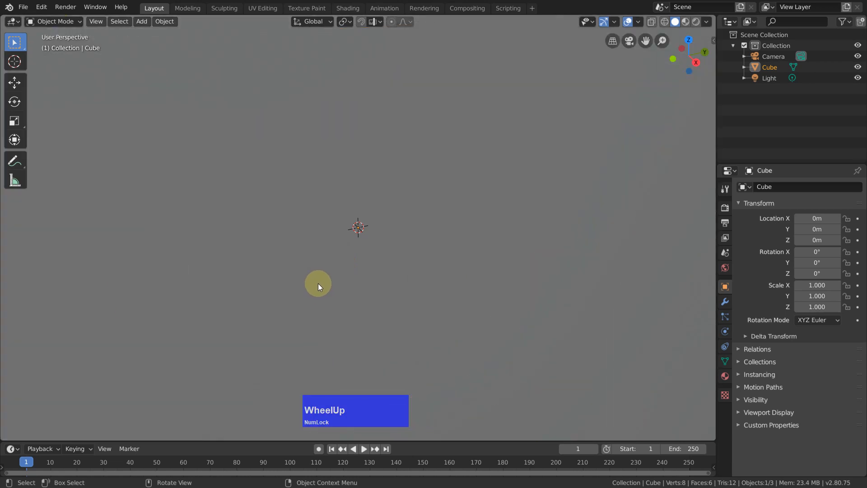
pyautogui.scroll(2, 318, 283)
pyautogui.scroll(1, 317, 282)
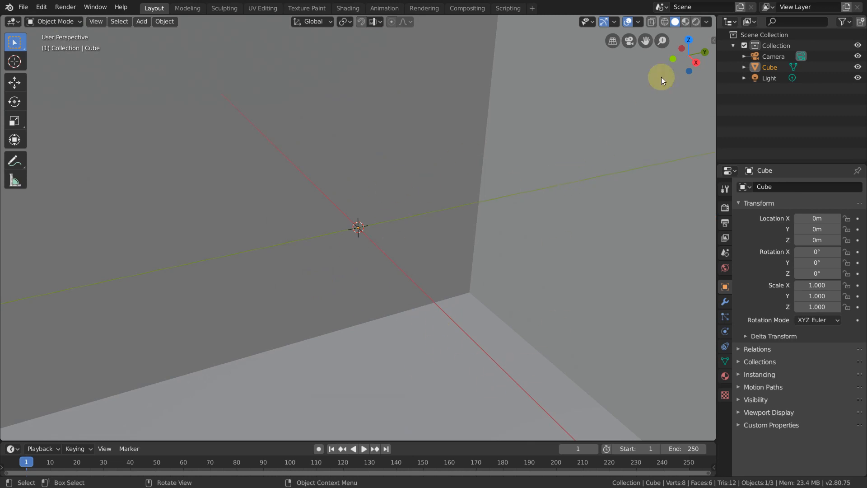
# Enable backface culling in the viewport shading, compare the cube from inside and outside, and turn the option off again
pyautogui.click(708, 22)
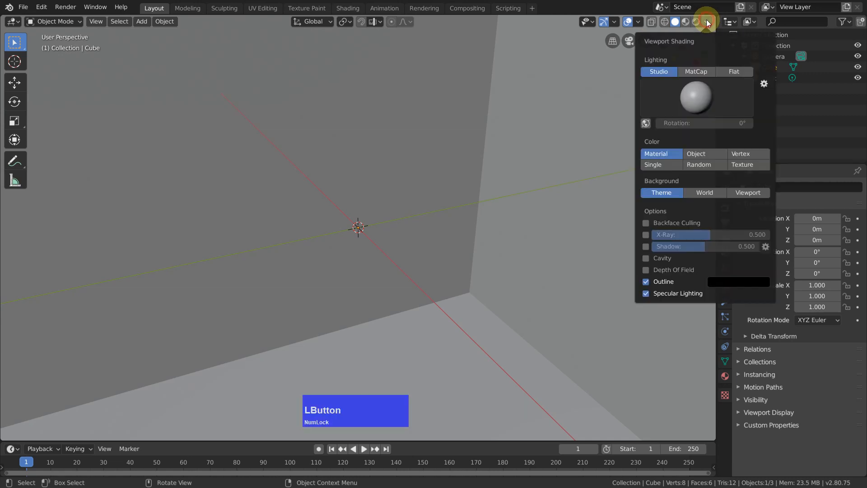
pyautogui.click(646, 223)
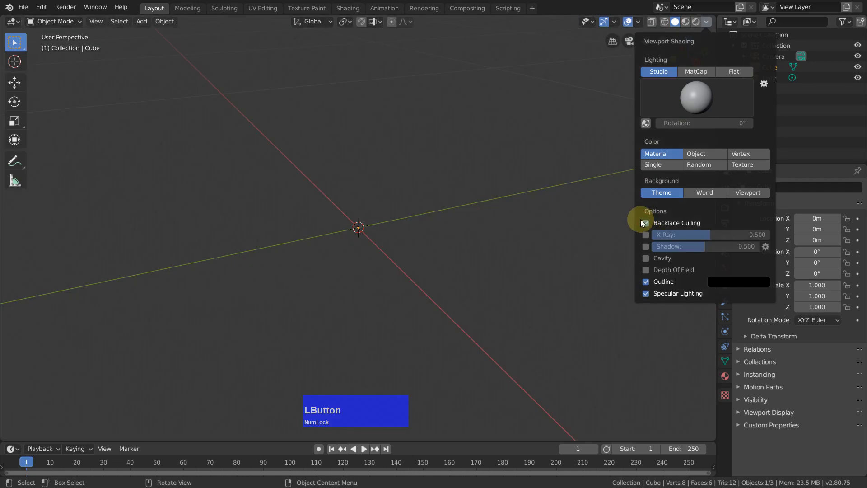
pyautogui.scroll(-3, 493, 256)
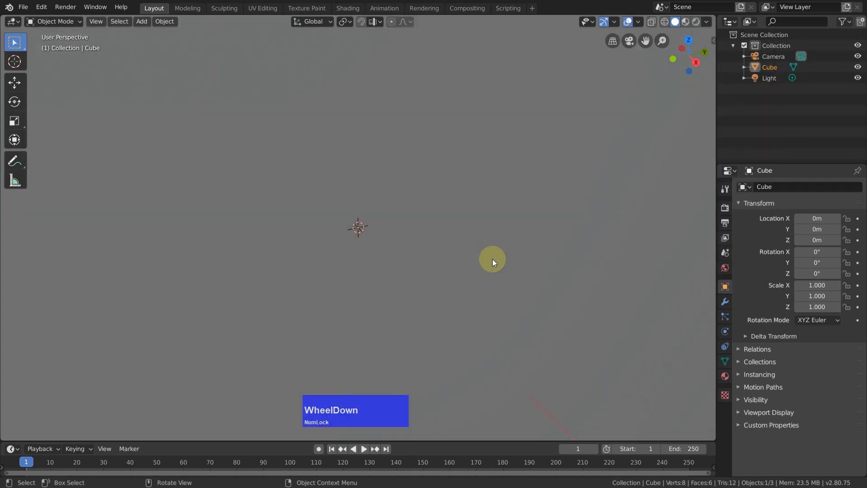
pyautogui.scroll(-3, 492, 257)
pyautogui.scroll(1, 491, 256)
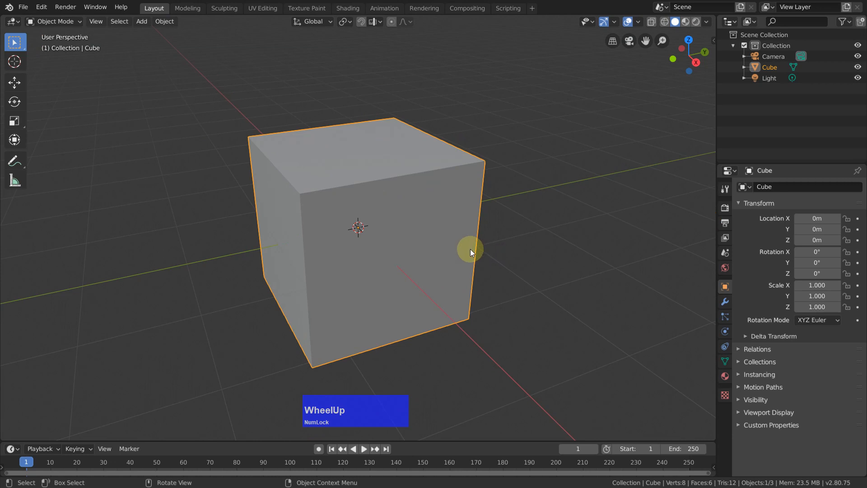
pyautogui.click(707, 20)
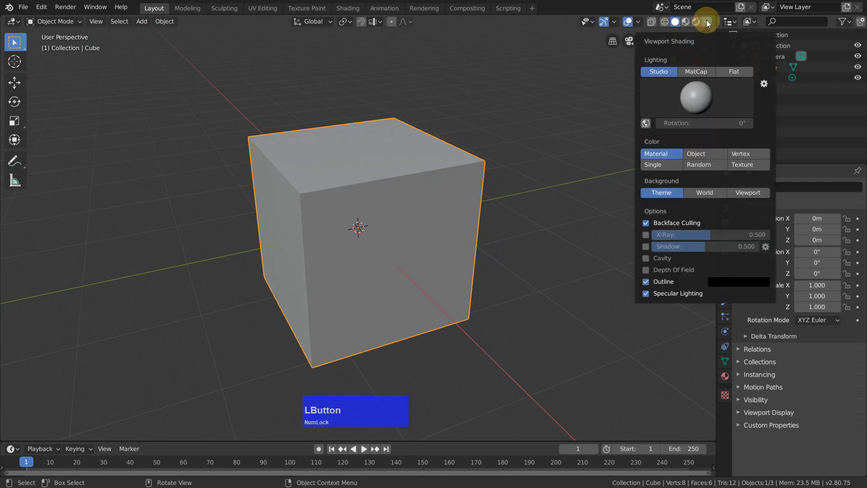
pyautogui.click(646, 222)
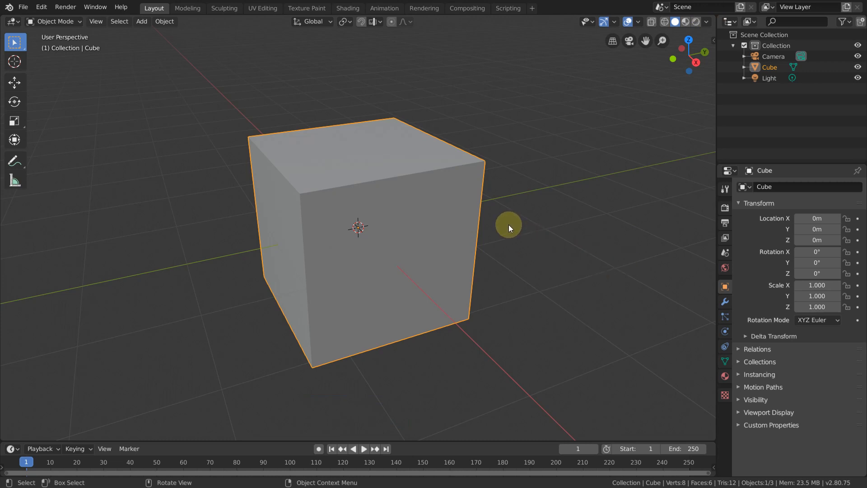
# Orbit, pan and zoom the viewport to examine the cube from different angles and distances
pyautogui.moveTo(510, 229); pyautogui.dragTo(435, 239, button='middle')
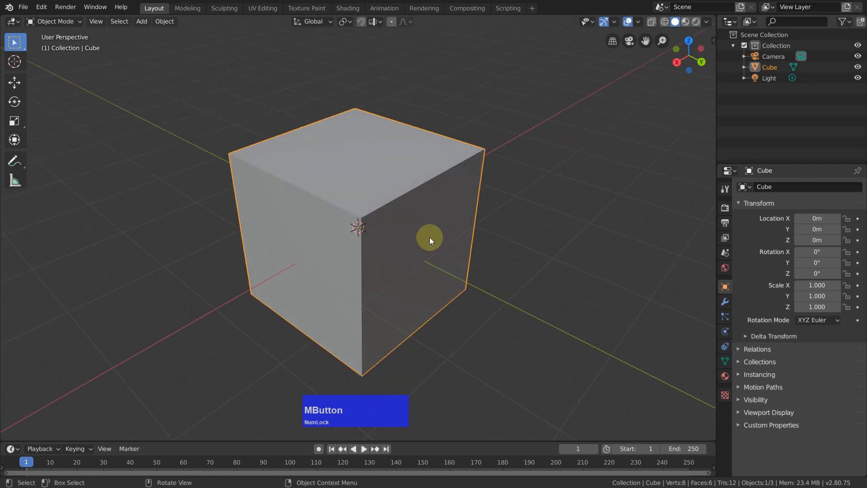
pyautogui.keyDown('shift'); pyautogui.moveTo(397, 277); pyautogui.dragTo(402, 255, button='middle'); pyautogui.keyUp('shift')
pyautogui.keyDown('ctrl'); pyautogui.moveTo(439, 343); pyautogui.dragTo(438, 309, button='middle'); pyautogui.keyUp('ctrl')
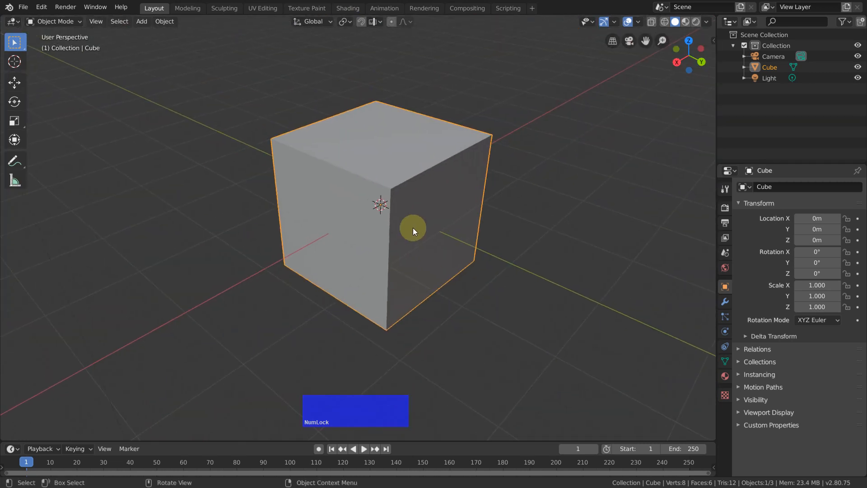
pyautogui.scroll(-4, 408, 215)
pyautogui.scroll(4, 405, 221)
pyautogui.scroll(-2, 405, 225)
pyautogui.scroll(2, 405, 225)
pyautogui.scroll(-3, 405, 226)
pyautogui.scroll(3, 405, 227)
pyautogui.scroll(-4, 402, 229)
pyautogui.scroll(2, 397, 231)
pyautogui.moveTo(396, 248); pyautogui.dragTo(444, 283, button='middle')
pyautogui.moveTo(504, 289); pyautogui.dragTo(482, 285, button='middle')
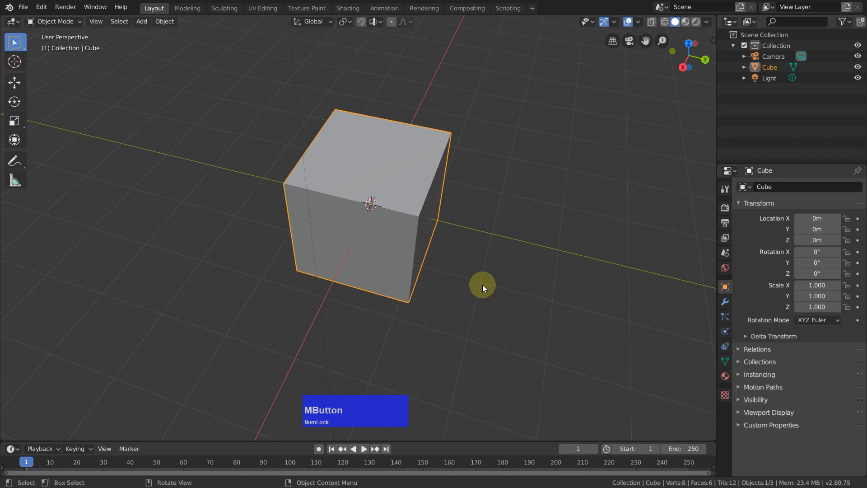
# Try the Move tool on the cube along its axes, undo the moves, and switch back to box selection
pyautogui.click(15, 84)
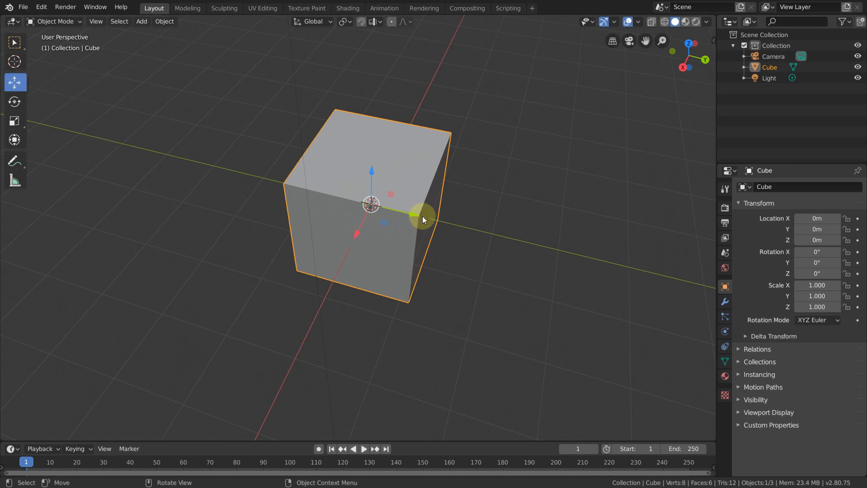
pyautogui.moveTo(413, 212); pyautogui.dragTo(354, 273)
pyautogui.moveTo(319, 201); pyautogui.dragTo(359, 223)
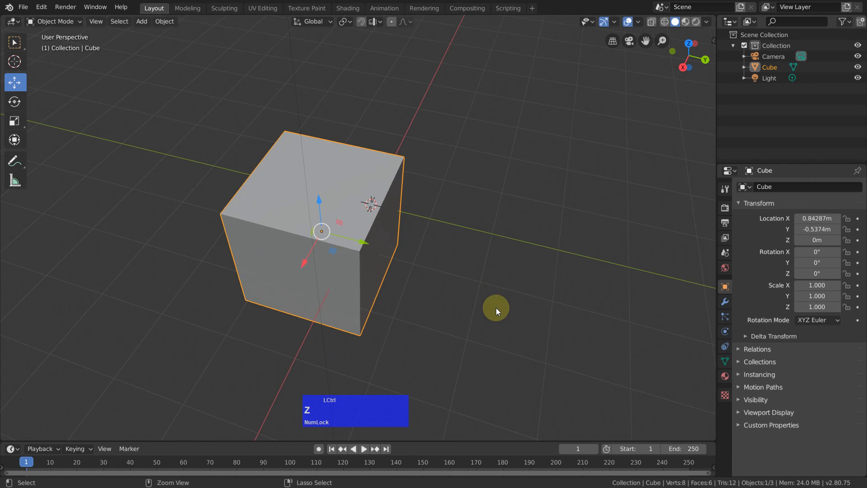
pyautogui.hotkey('ctrl', 'z')
pyautogui.hotkey('ctrl', 'z')
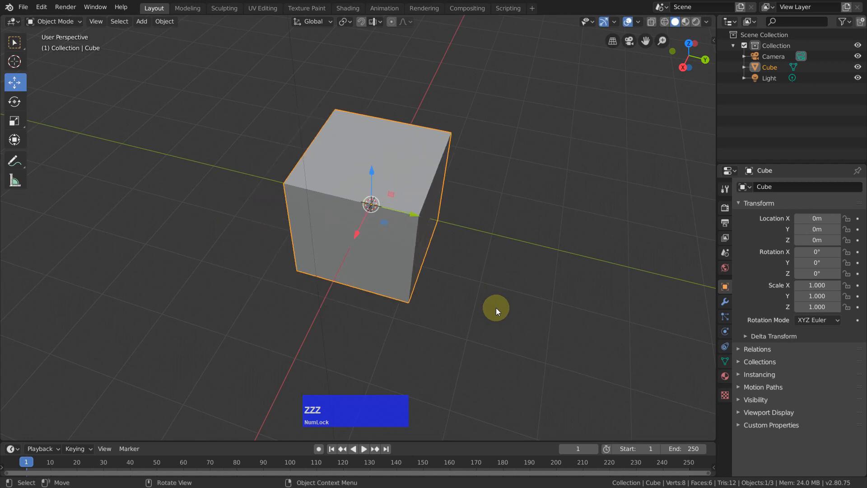
pyautogui.click(15, 42)
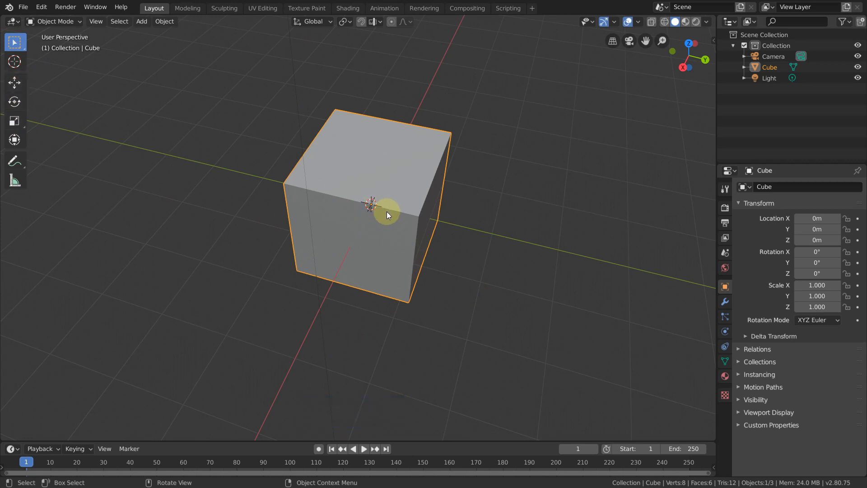
# Try moving the cube along the global X, Z and Y axes in turn, cancelling each move
pyautogui.press('g')
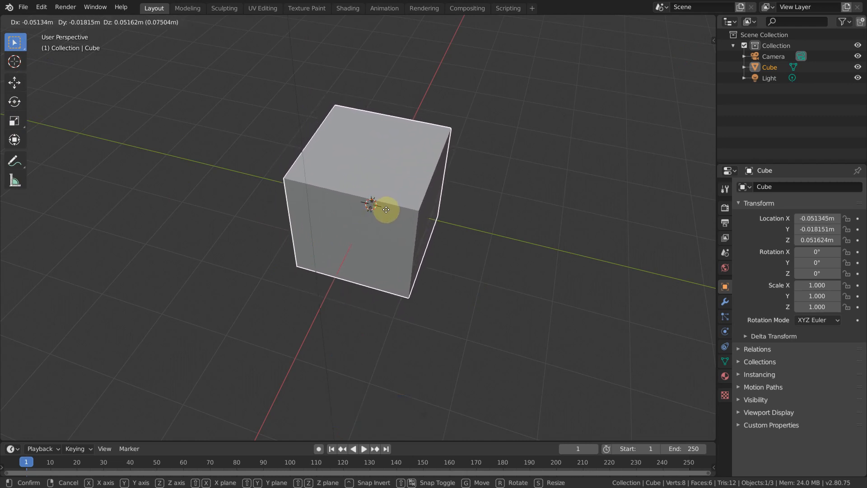
pyautogui.press('x')
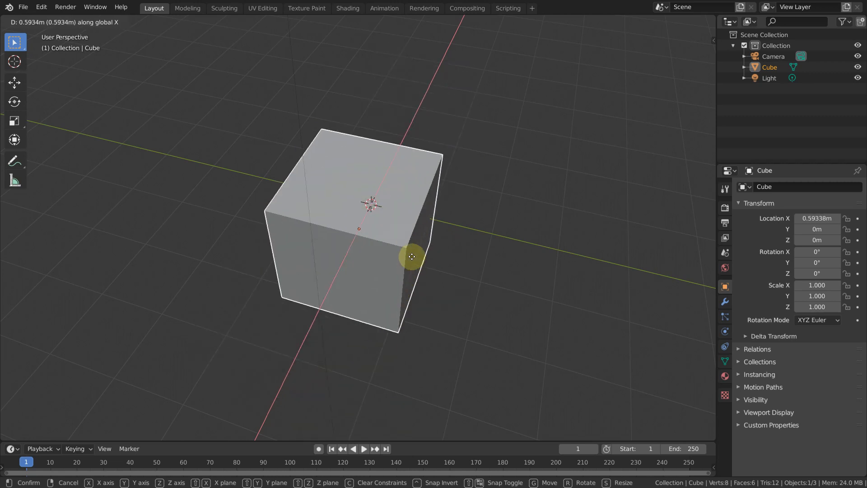
pyautogui.rightClick(411, 253)
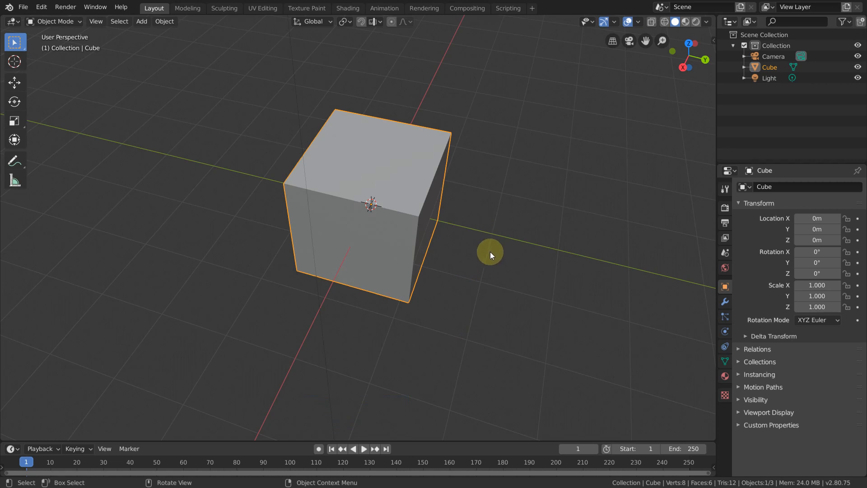
pyautogui.press('g')
pyautogui.press('z')
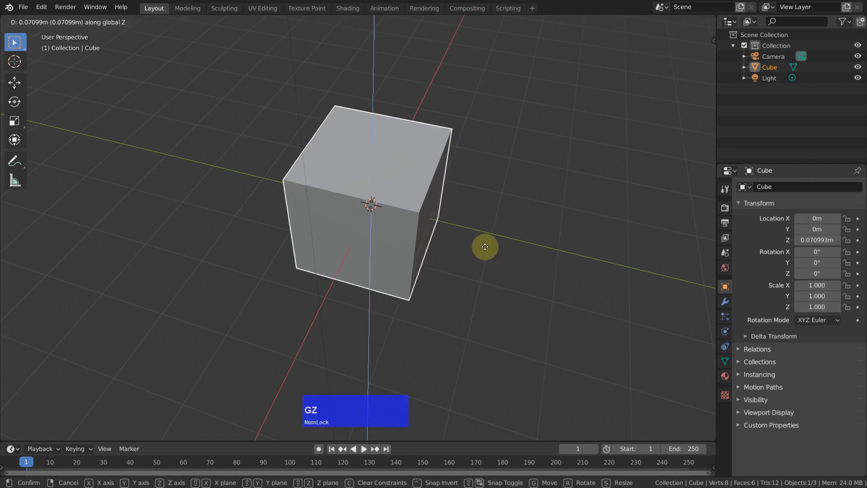
pyautogui.rightClick(467, 256)
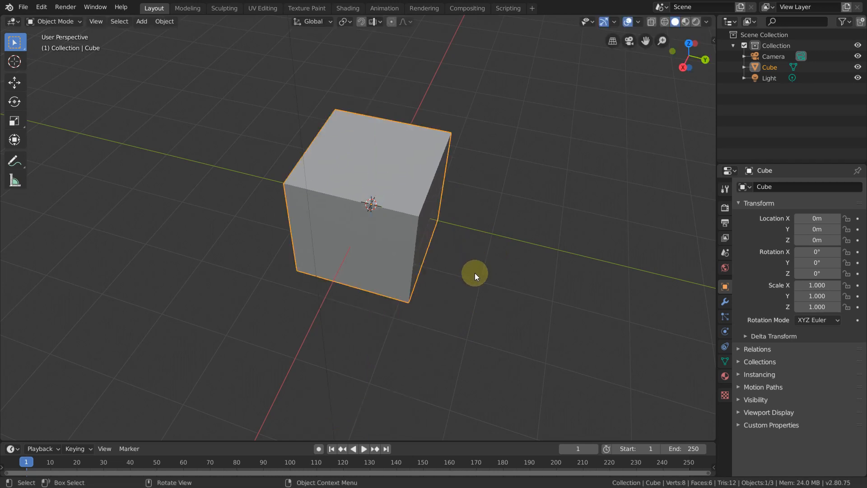
pyautogui.press('g')
pyautogui.press('y')
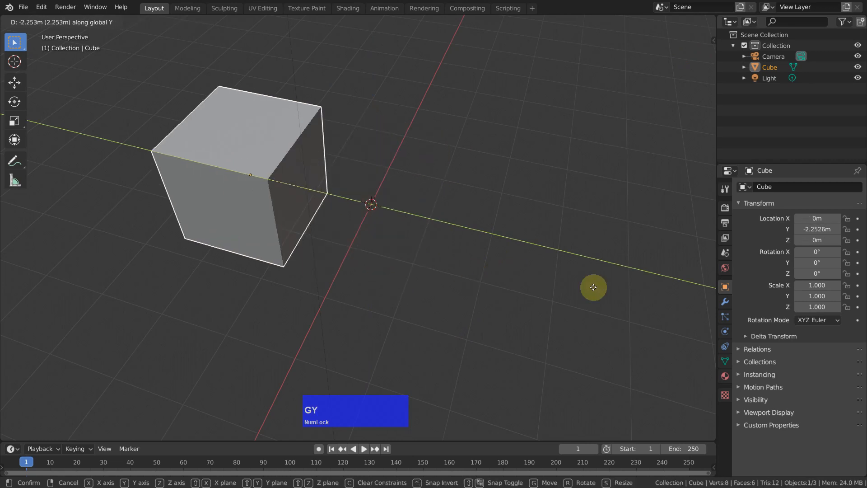
pyautogui.rightClick(468, 272)
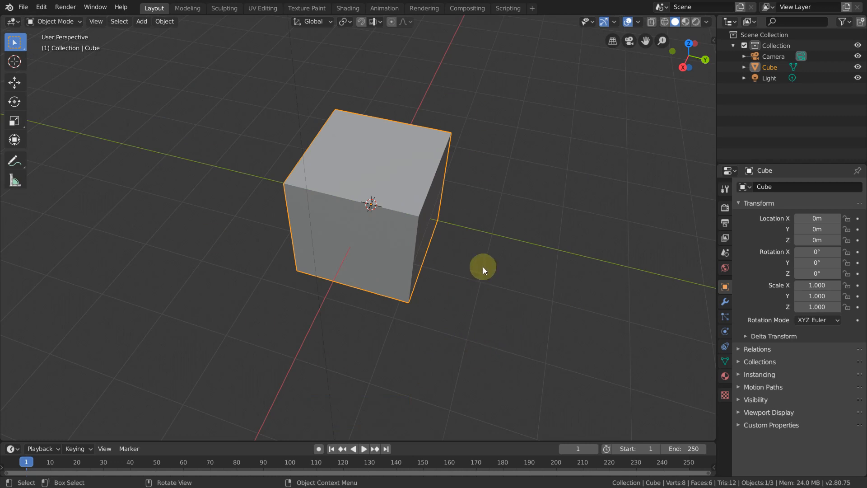
# Delete the default cube and add a mesh circle at the scene origin
pyautogui.press('x')
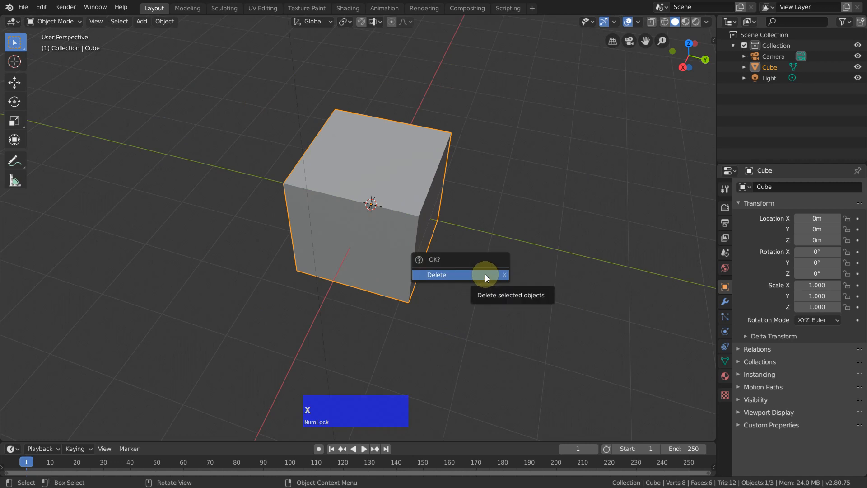
pyautogui.click(486, 273)
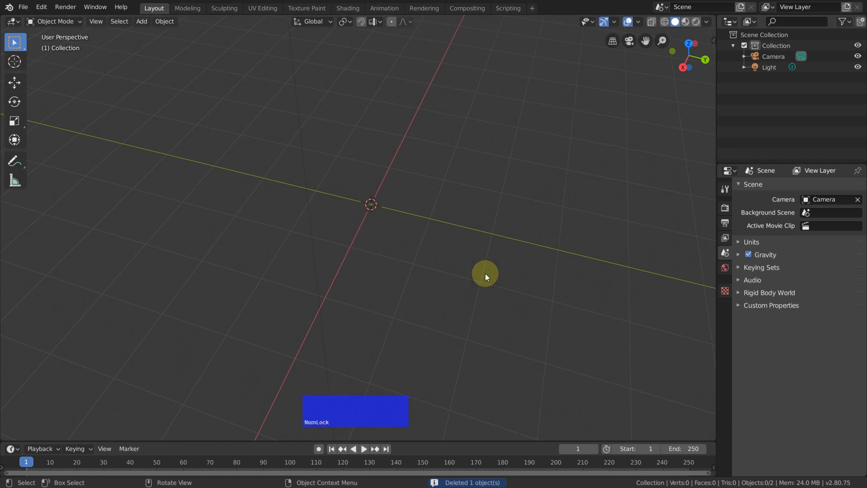
pyautogui.hotkey('shift', 'a')
pyautogui.moveTo(485, 272)
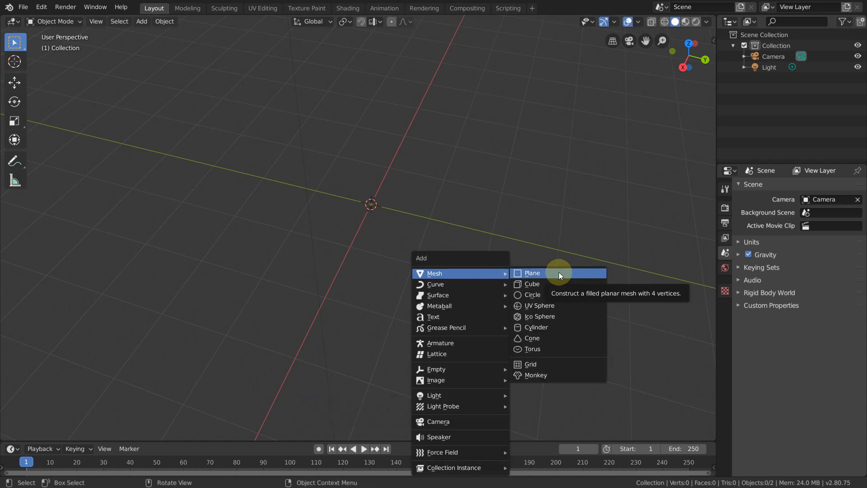
pyautogui.click(550, 293)
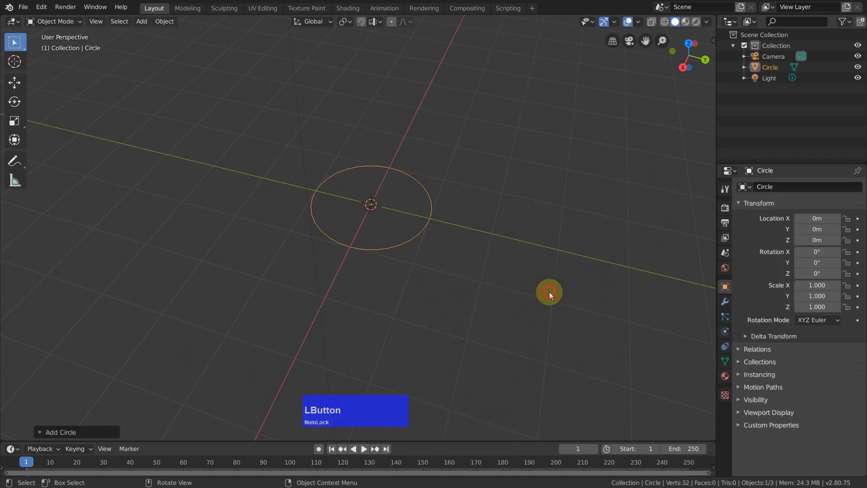
# Reduce the new circle to 3 vertices so that it forms a triangle
pyautogui.click(56, 432)
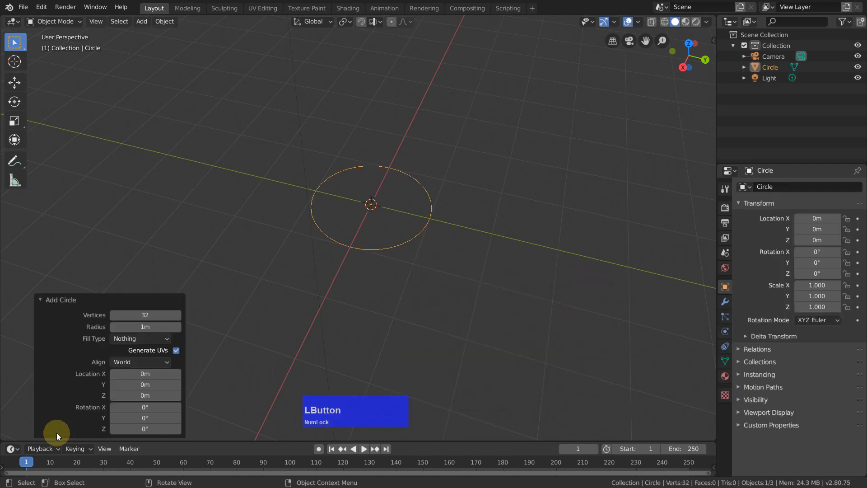
pyautogui.click(148, 315)
pyautogui.write('3')
pyautogui.press('Return')
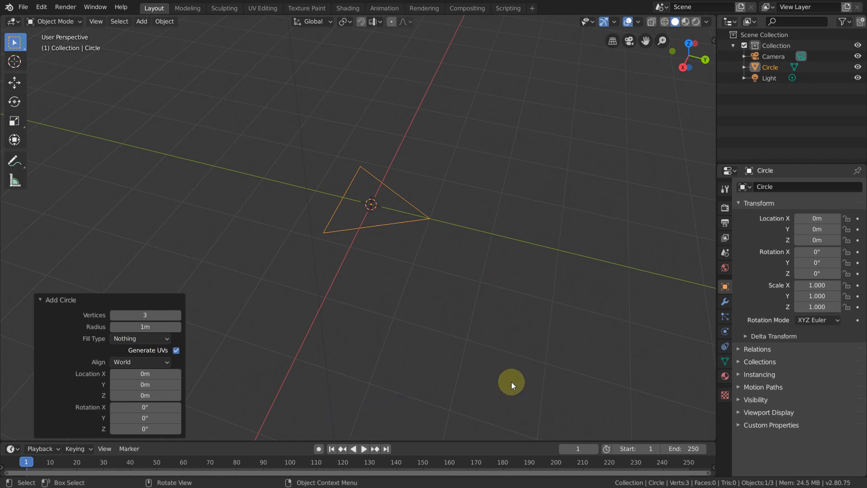
# Enter Edit Mode on the triangle and cycle through the vertex, edge and face select modes, ending in vertex select
pyautogui.moveTo(379, 329); pyautogui.dragTo(428, 337, button='middle')
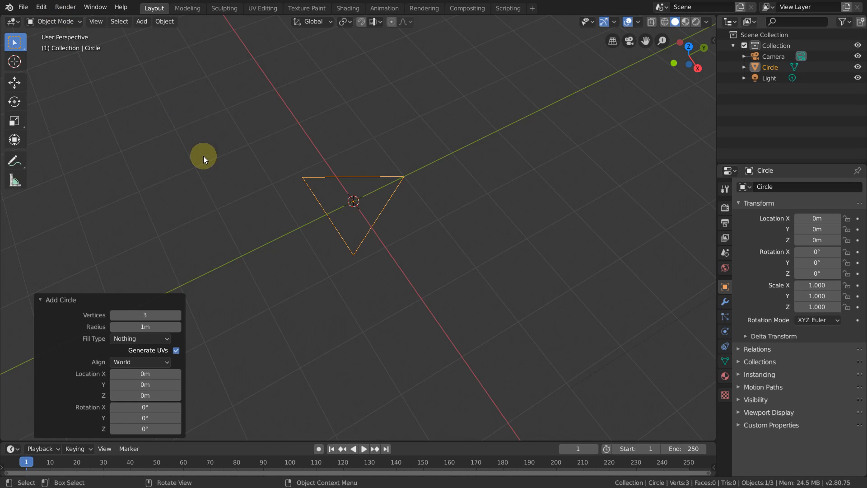
pyautogui.press('Tab')
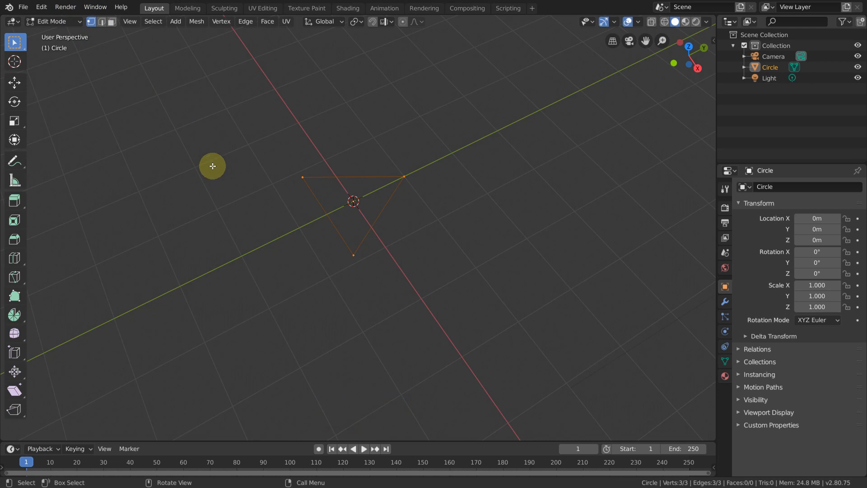
pyautogui.press('2')
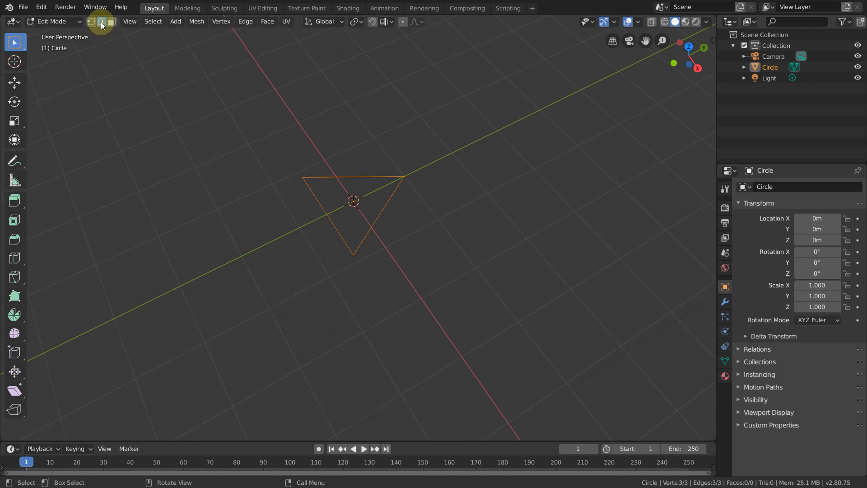
pyautogui.press('3')
pyautogui.press('1')
pyautogui.press('2')
pyautogui.press('3')
pyautogui.press('1')
pyautogui.press('2')
pyautogui.press('3')
pyautogui.press('1')
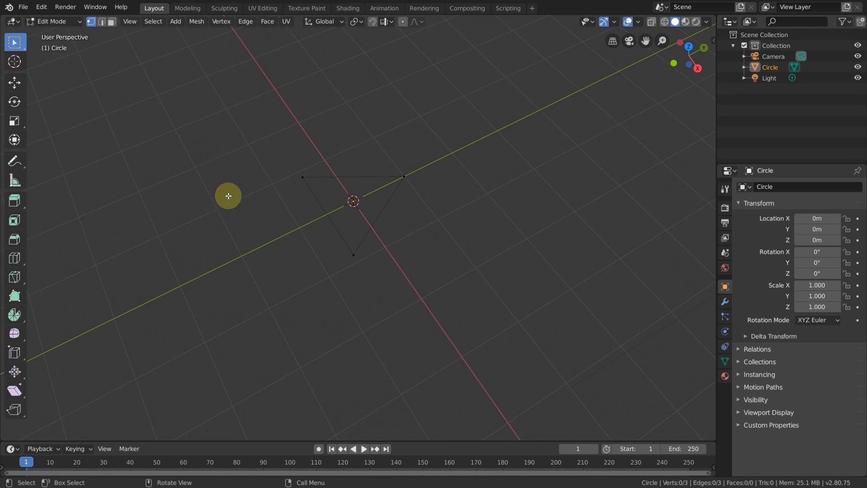
# Select all of the triangle's vertices, deselect them, and select them all again
pyautogui.press('a')
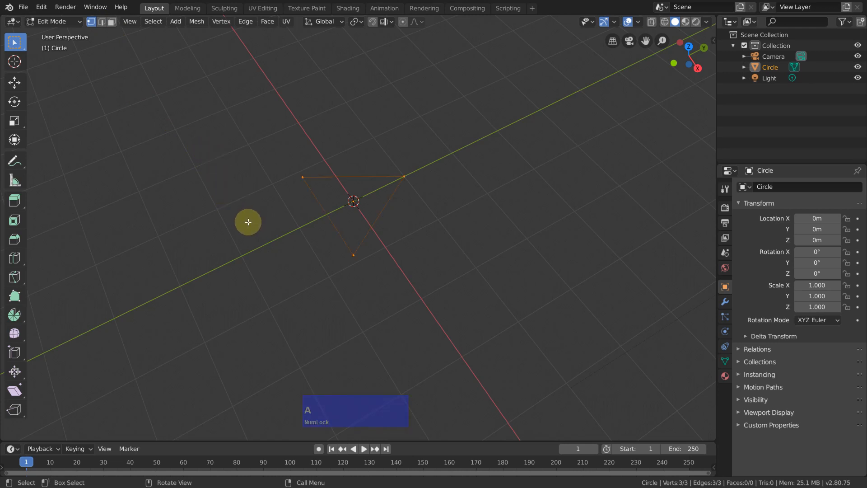
pyautogui.hotkey('alt', 'a')
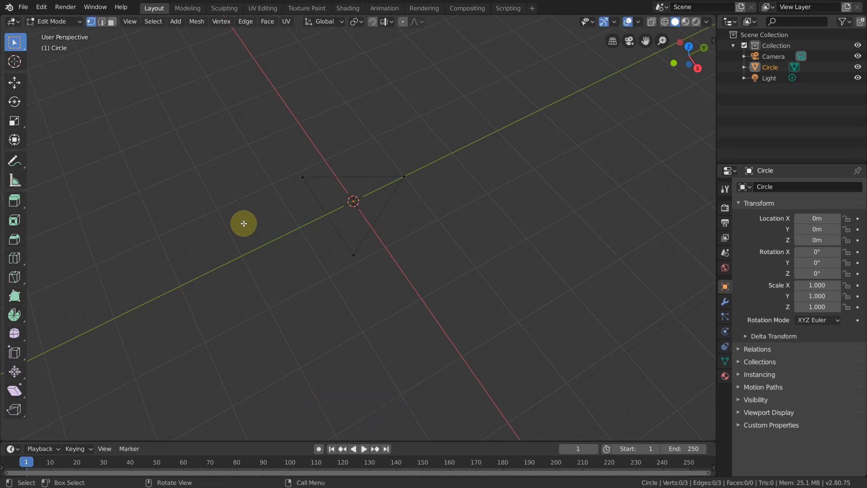
pyautogui.press('a')
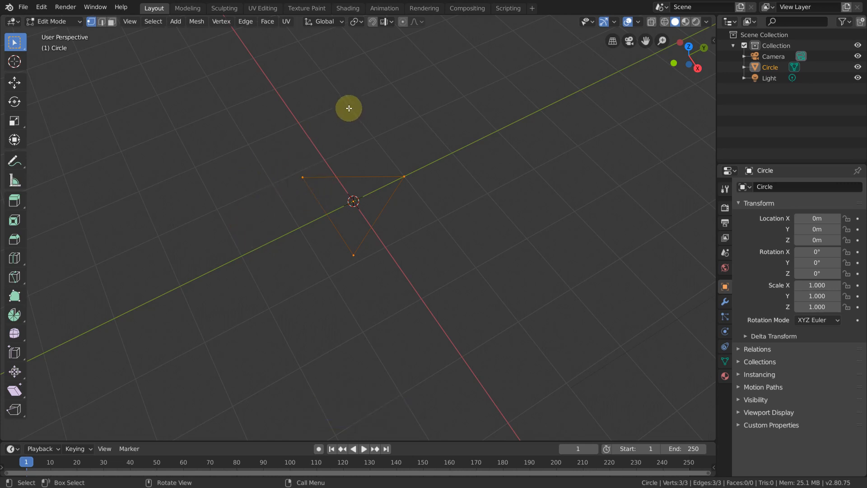
# Add the Bevel Vertices command to the Quick Favorites
pyautogui.click(220, 20)
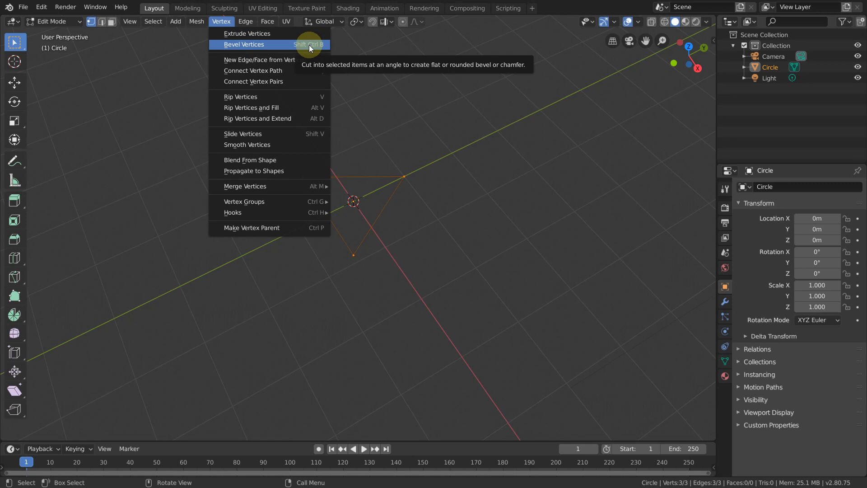
pyautogui.hotkey('ctrl', 'shift')
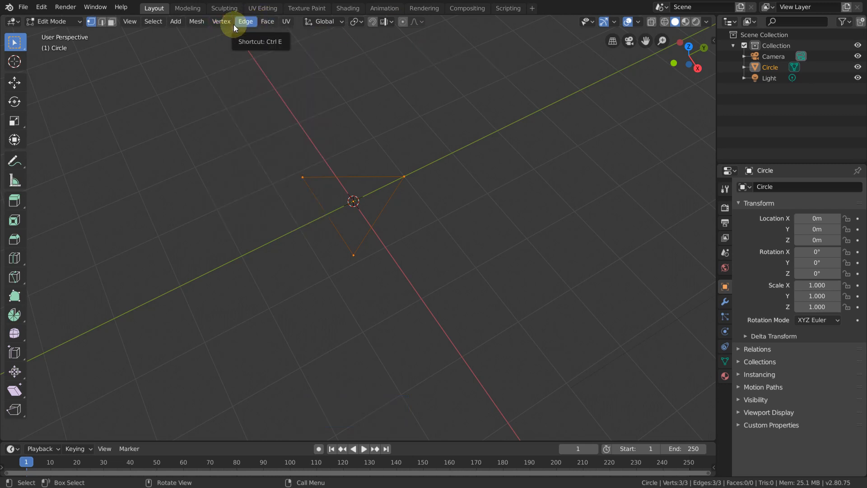
pyautogui.click(223, 22)
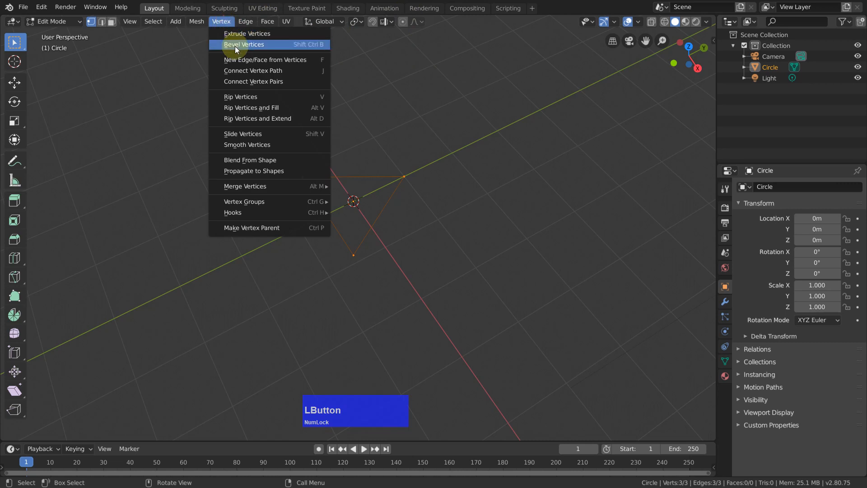
pyautogui.rightClick(234, 43)
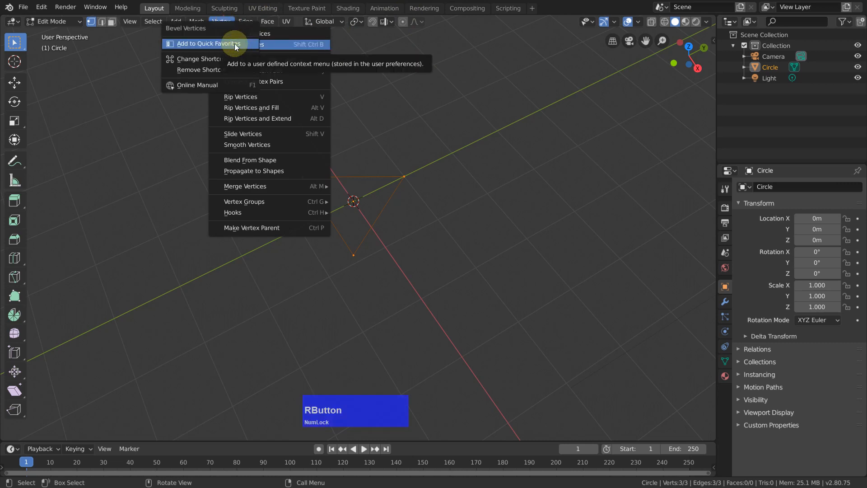
pyautogui.click(201, 44)
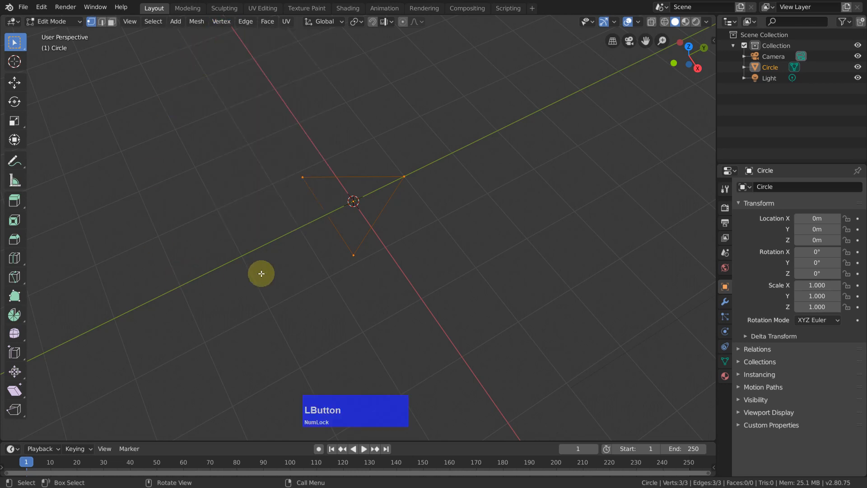
# Run Bevel Vertices from the Quick Favorites and round the triangle's corners with a width of about 0.252 m and 6 segments
pyautogui.press('q')
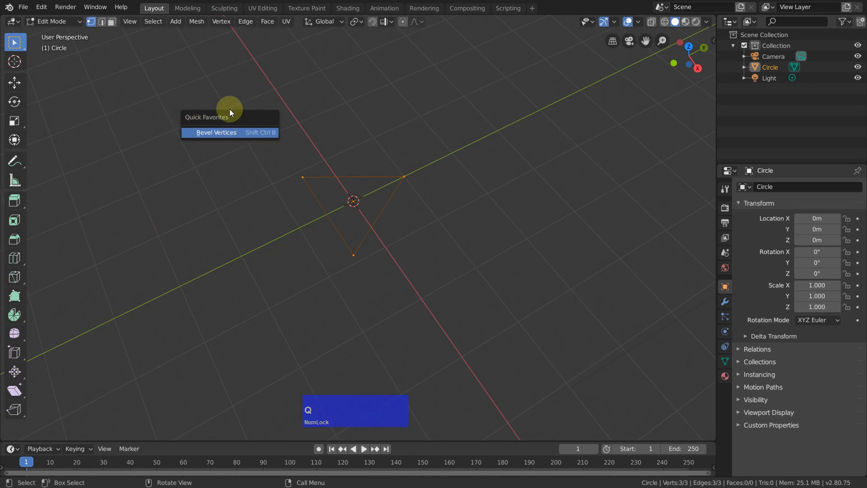
pyautogui.click(220, 133)
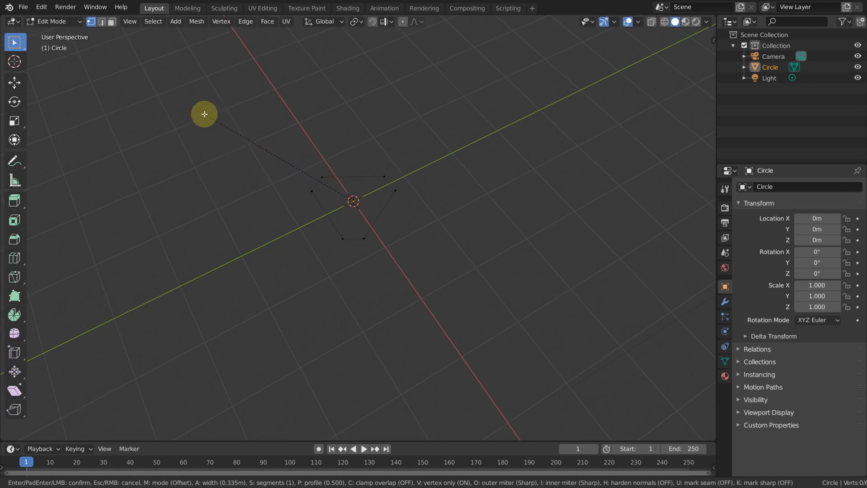
pyautogui.scroll(3, 208, 116)
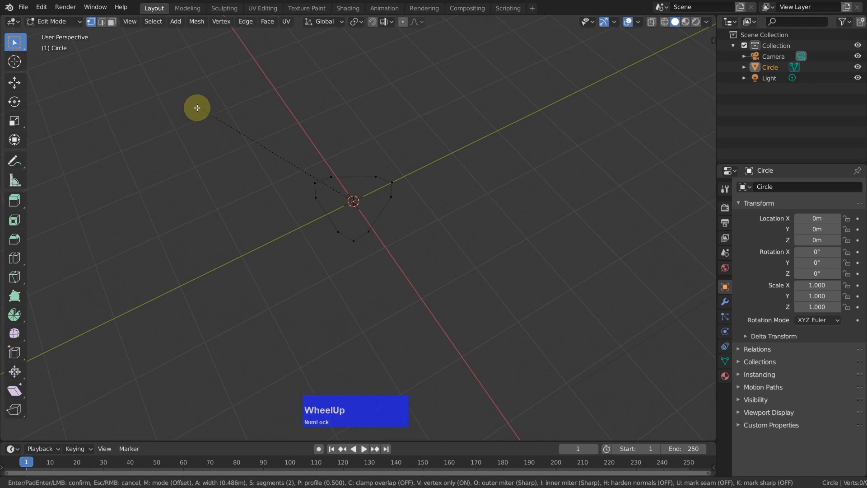
pyautogui.scroll(2, 194, 116)
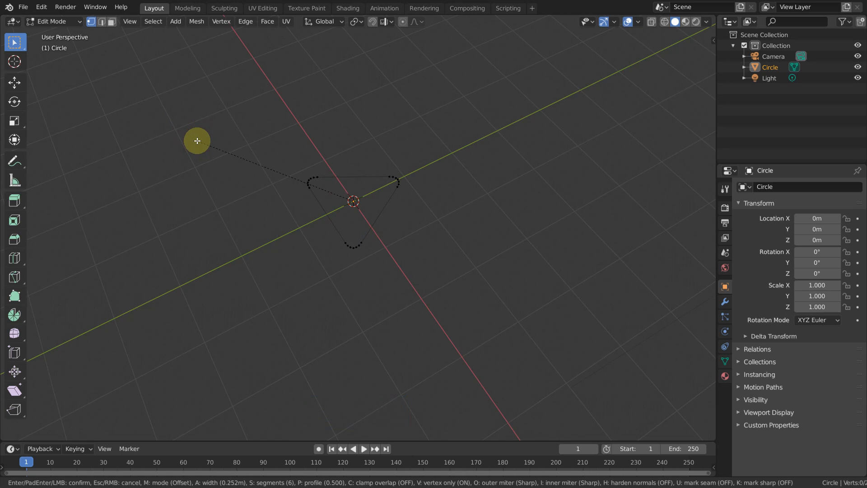
pyautogui.click(197, 140)
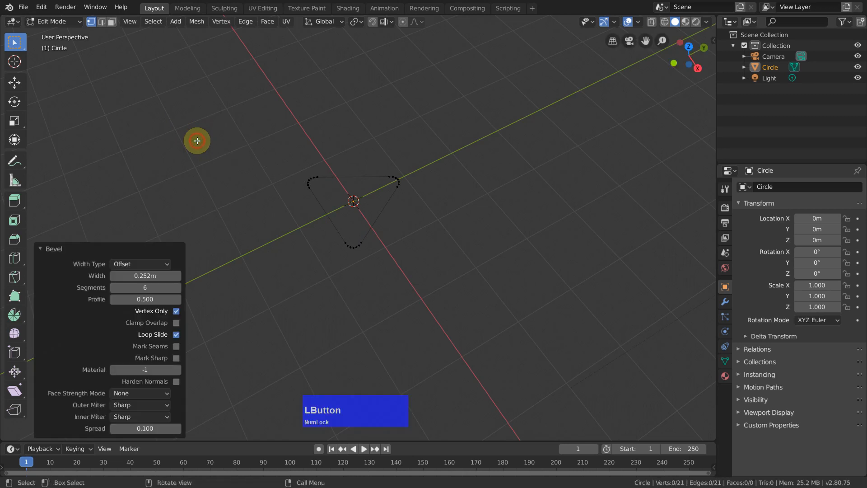
# Set the number of bevel segments to 20 for smoother corners
pyautogui.click(143, 288)
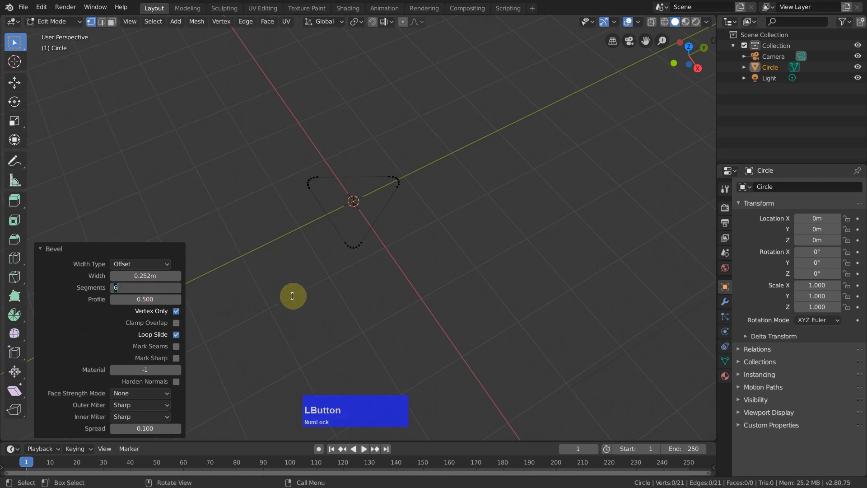
pyautogui.write('20')
pyautogui.press('Return')
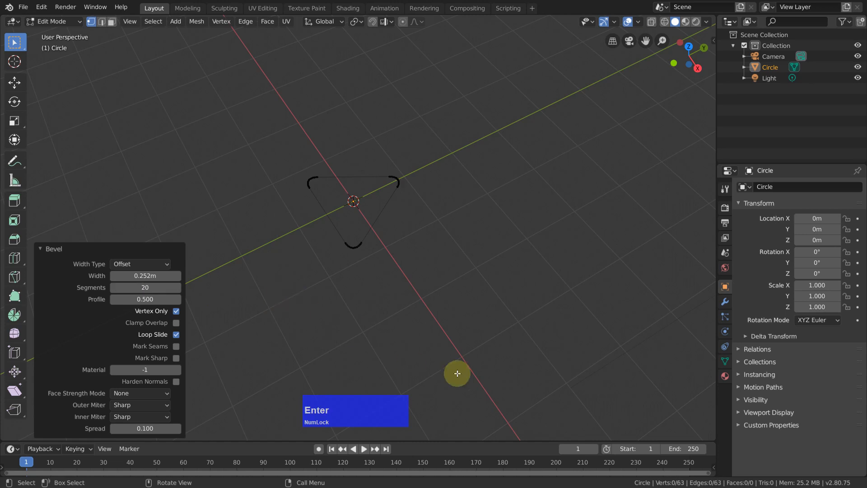
# Examine the triangle's rounded corners up close and switch to edge select mode
pyautogui.moveTo(463, 232); pyautogui.dragTo(430, 214, button='middle')
pyautogui.scroll(6, 351, 241)
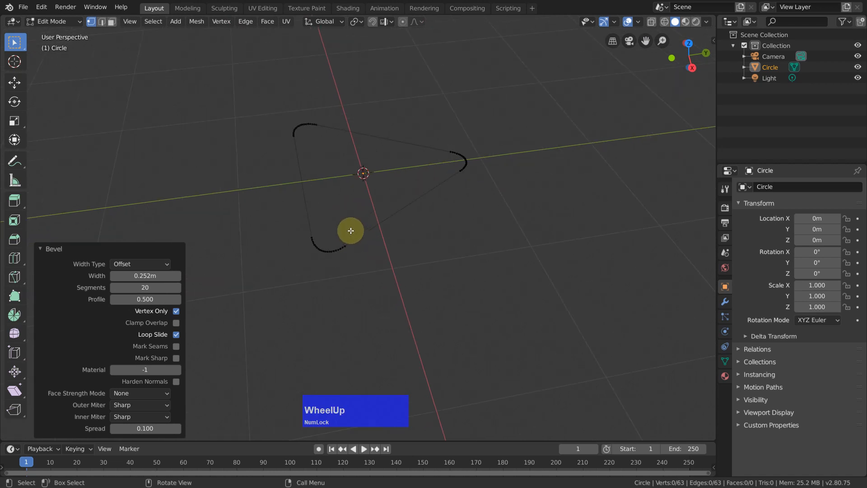
pyautogui.scroll(-3, 350, 243)
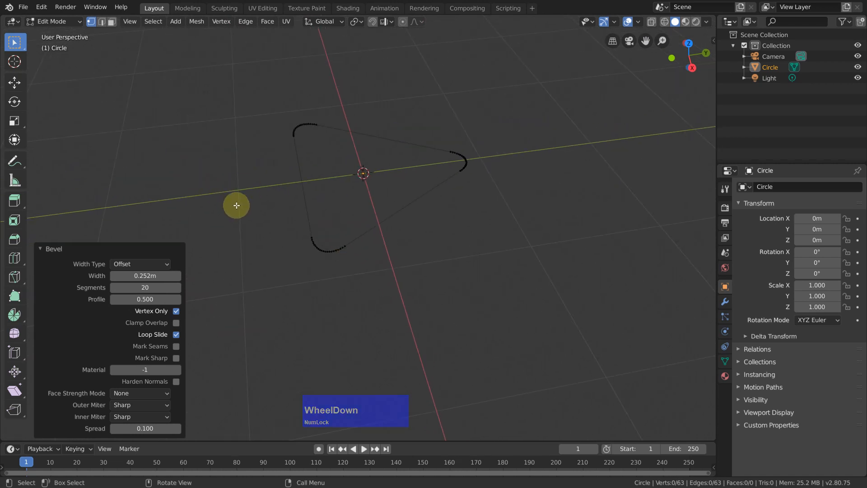
pyautogui.press('2')
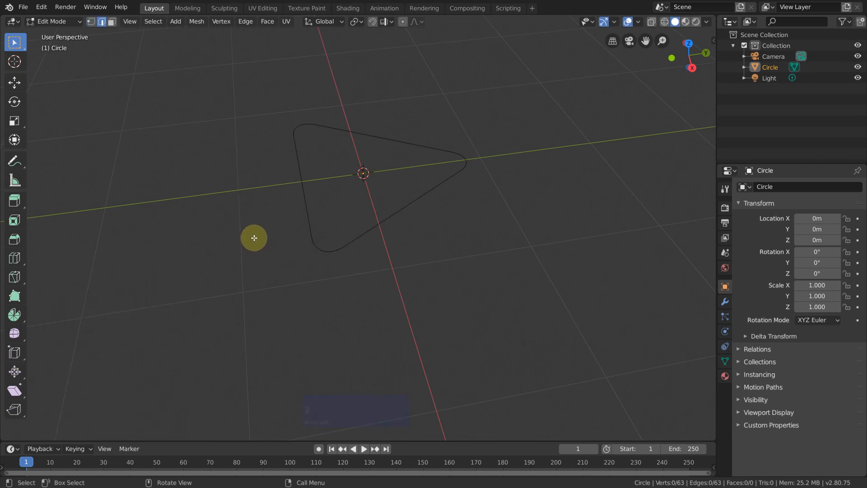
# Duplicate the entire rounded triangle outline in place and scale the copy up by about 1.425
pyautogui.press('a')
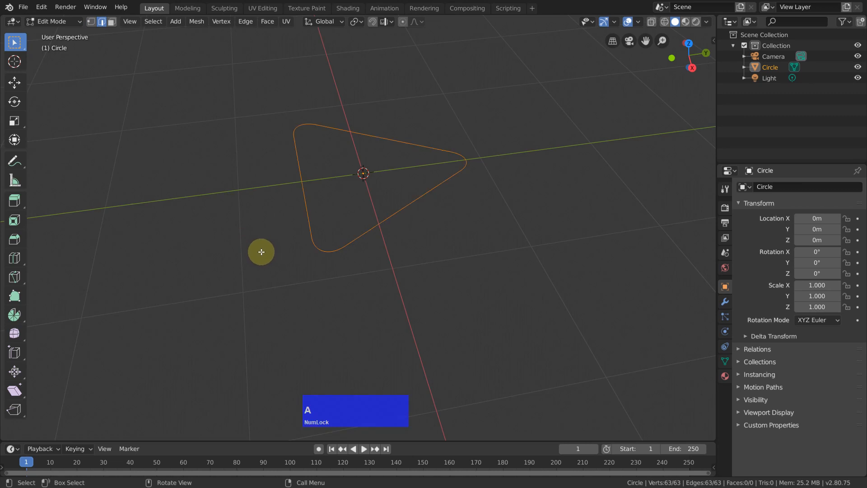
pyautogui.hotkey('shift', 'd')
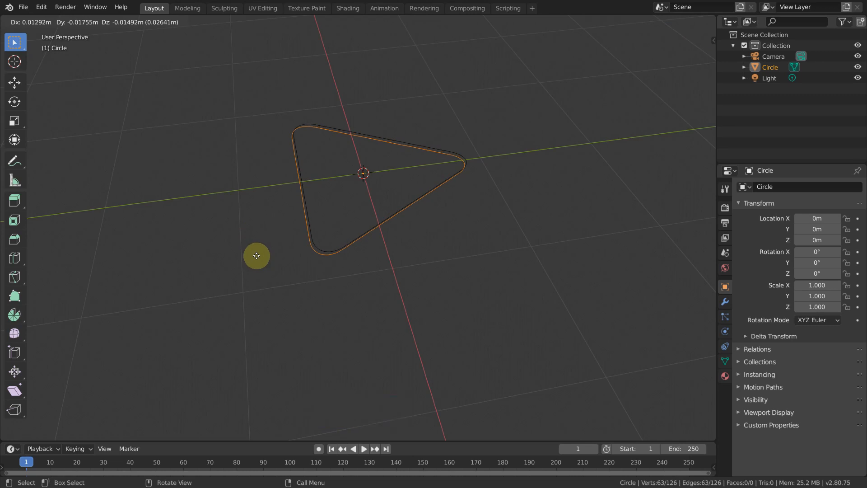
pyautogui.rightClick(257, 256)
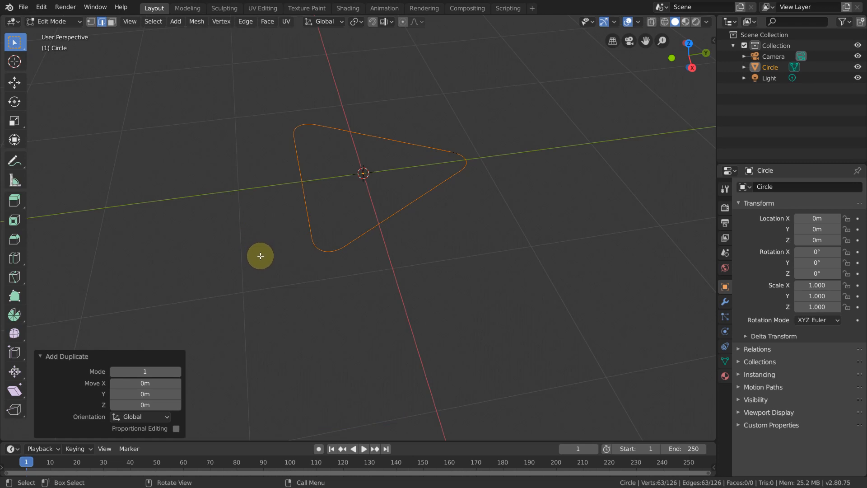
pyautogui.press('s')
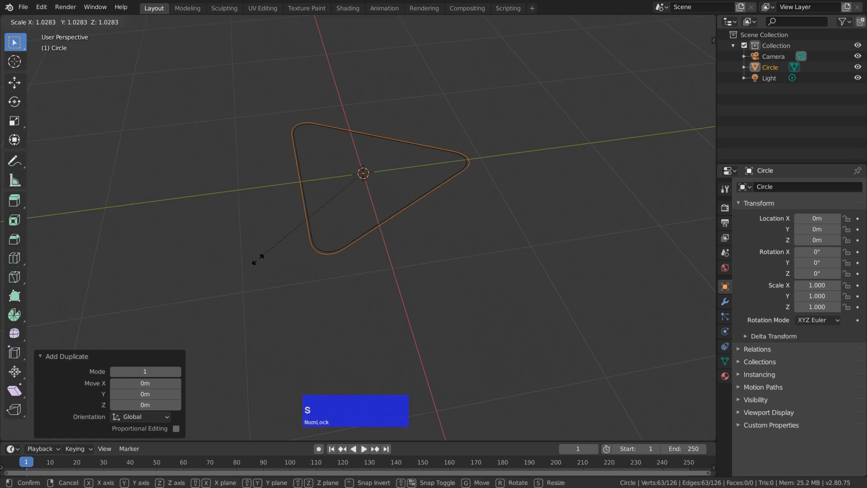
pyautogui.click(213, 287)
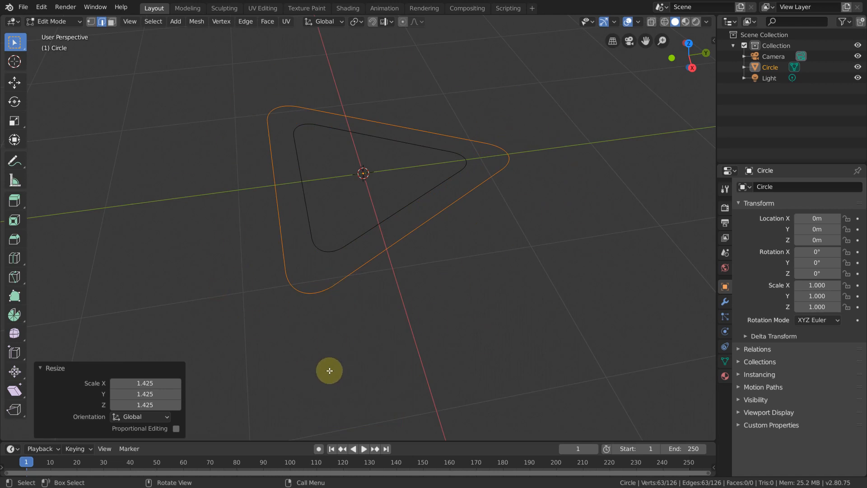
# Search the add-ons for "loo" in the preferences and enable Mesh: LoopTools
pyautogui.click(40, 7)
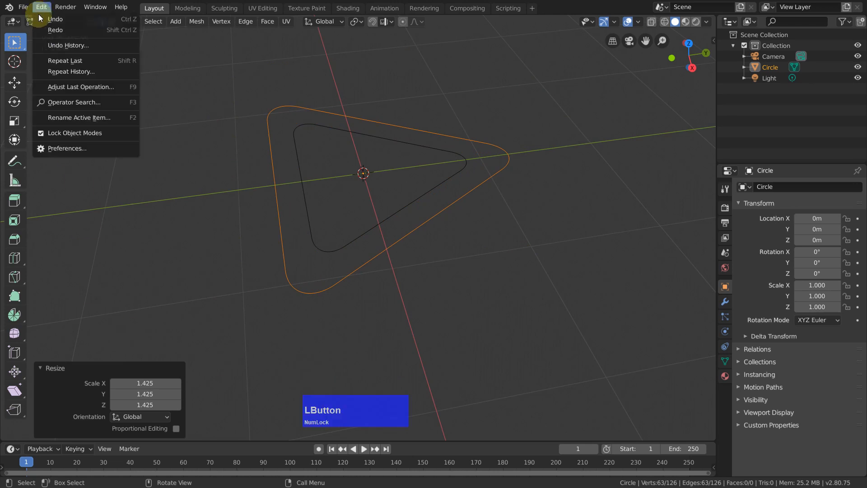
pyautogui.click(64, 146)
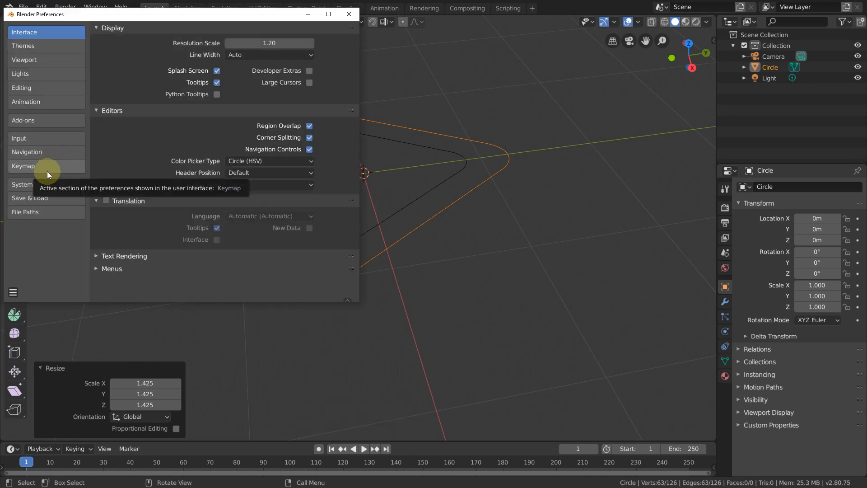
pyautogui.click(28, 121)
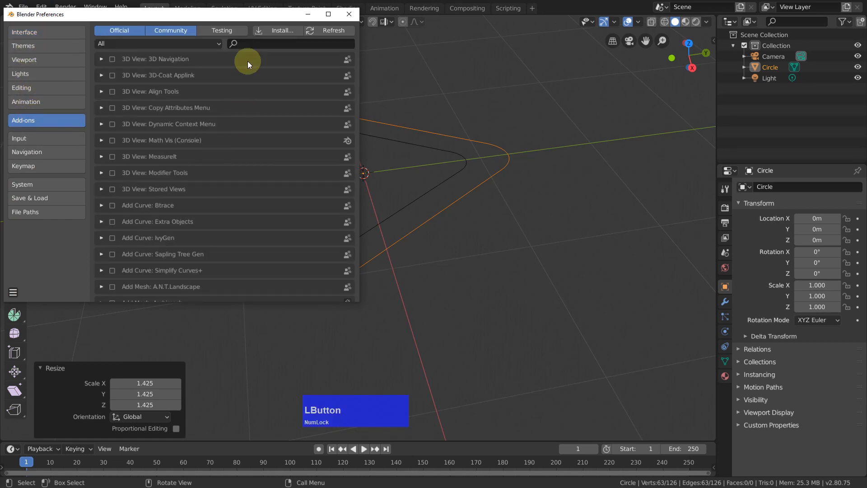
pyautogui.click(254, 43)
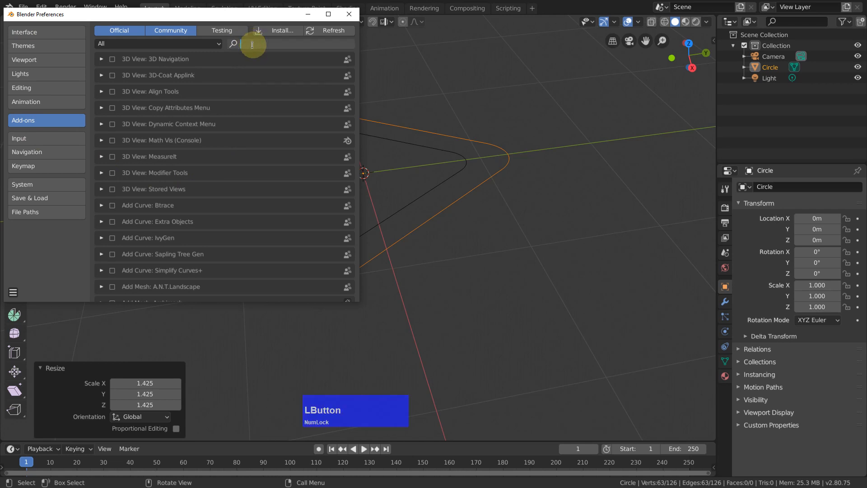
pyautogui.scroll(-1, 287, 213)
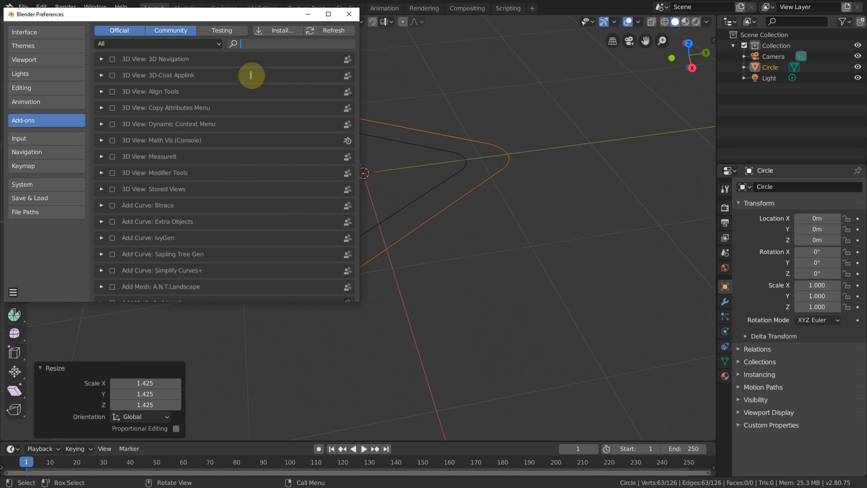
pyautogui.write('loo')
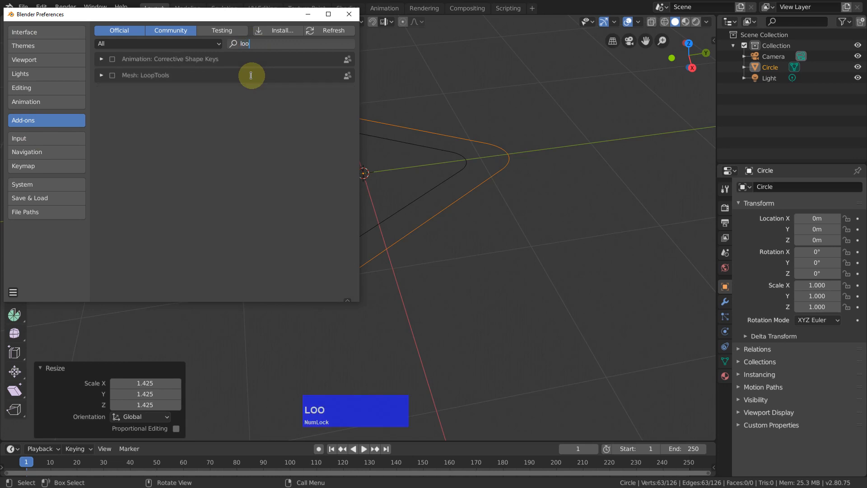
pyautogui.click(113, 75)
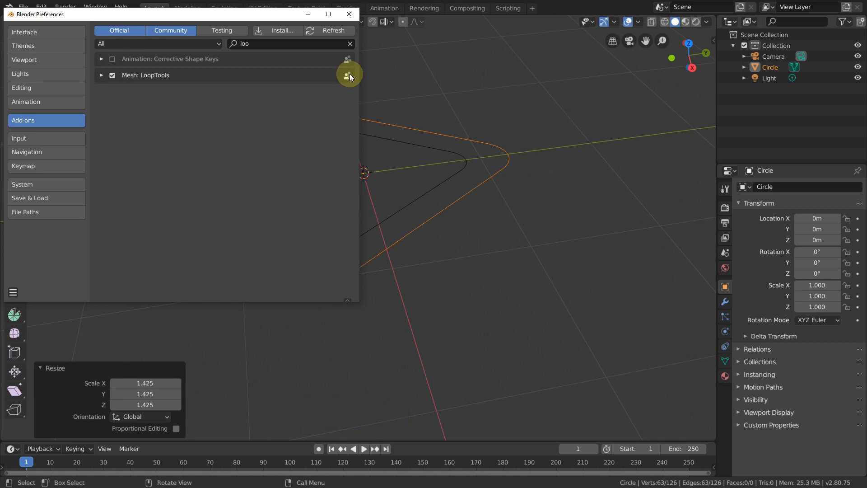
pyautogui.click(349, 15)
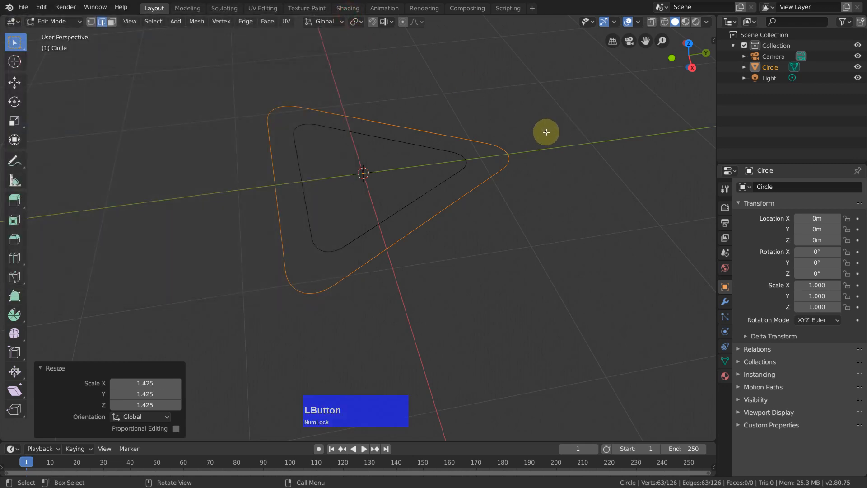
# Turn the enlarged outer outline into a circle with the LoopTools Circle command
pyautogui.rightClick(545, 80)
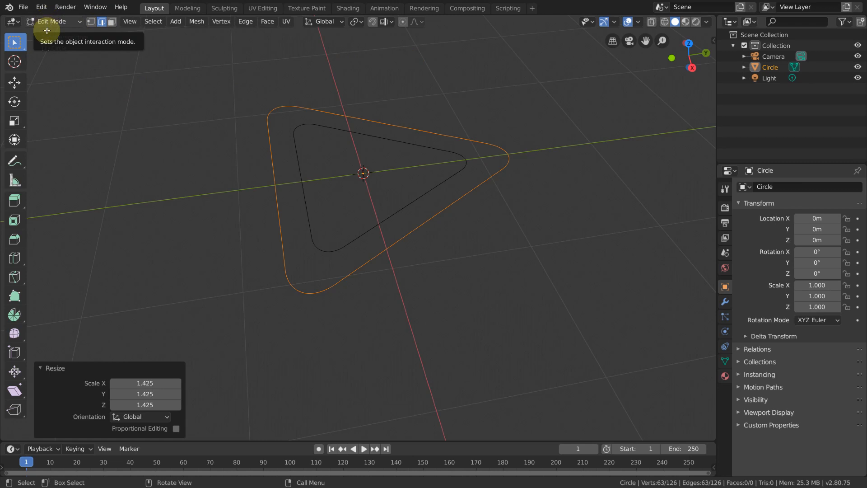
pyautogui.rightClick(588, 106)
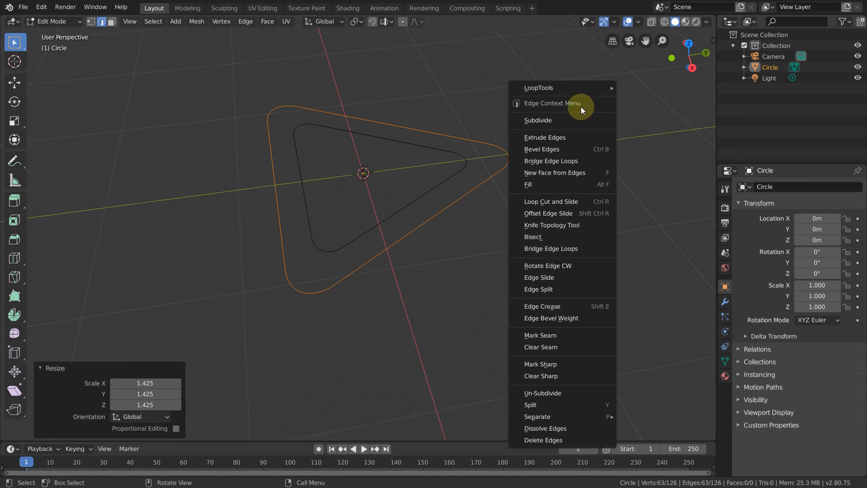
pyautogui.moveTo(554, 87)
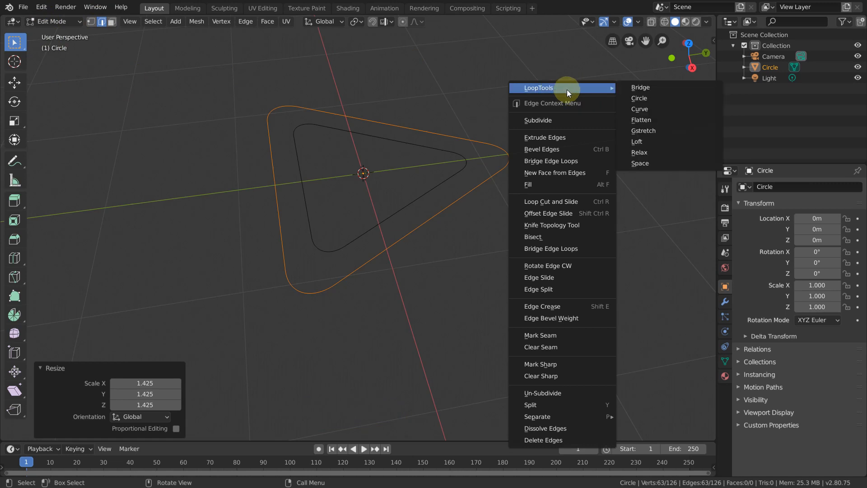
pyautogui.click(643, 97)
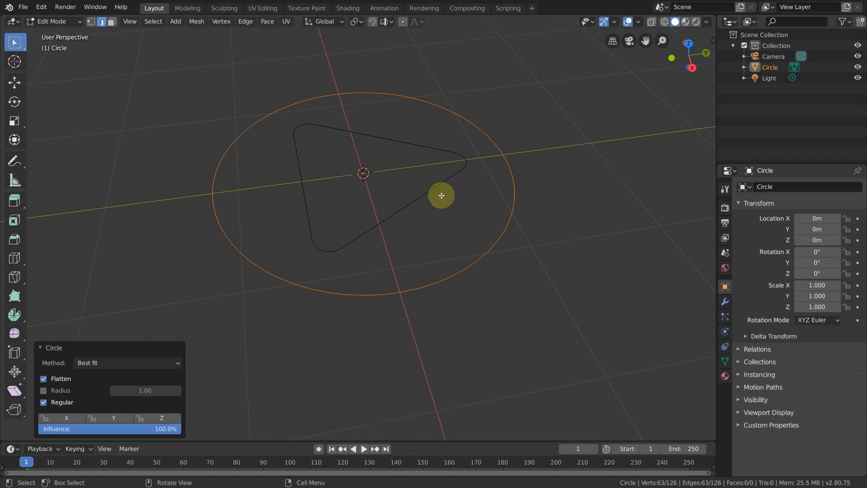
# Add the inner triangle loop to the selection and connect it to the outer circle with Bridge Edge Loops
pyautogui.press('shift')
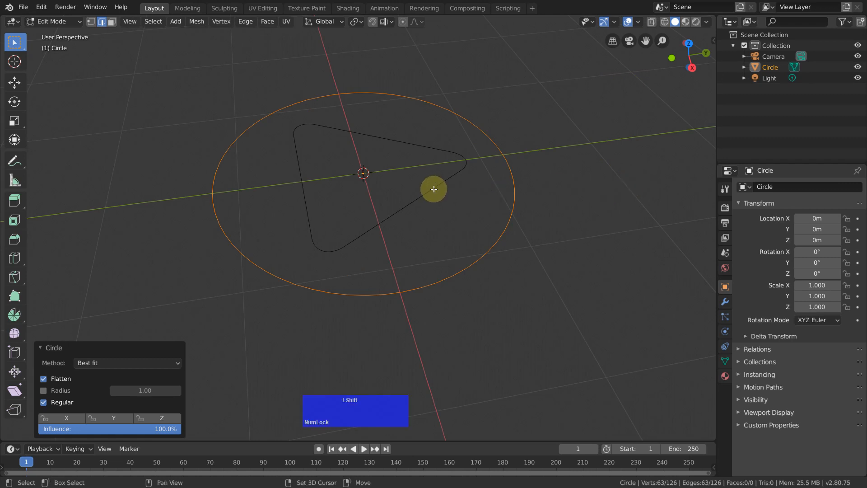
pyautogui.press('alt')
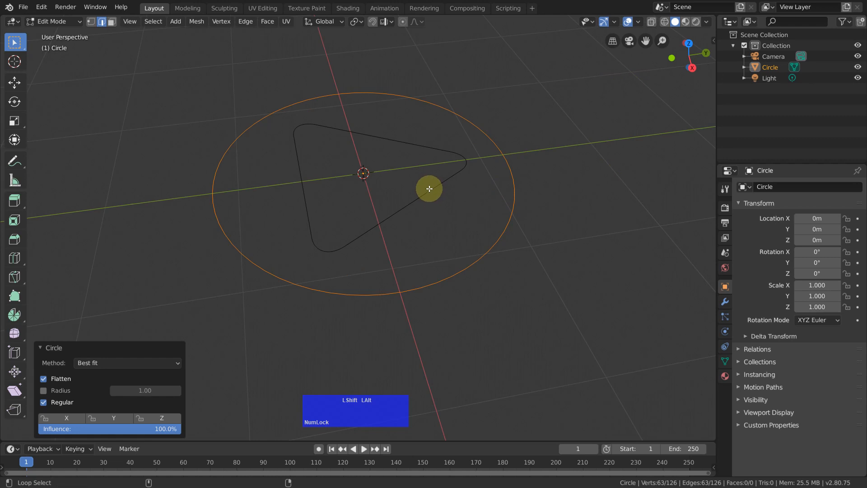
pyautogui.keyDown('alt'); pyautogui.keyDown('shift'); pyautogui.click(432, 188); pyautogui.keyUp('shift'); pyautogui.keyUp('alt')
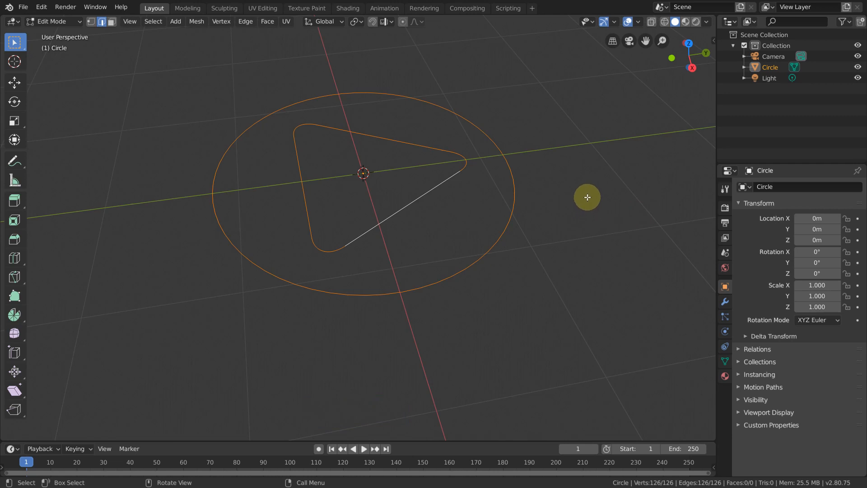
pyautogui.rightClick(579, 155)
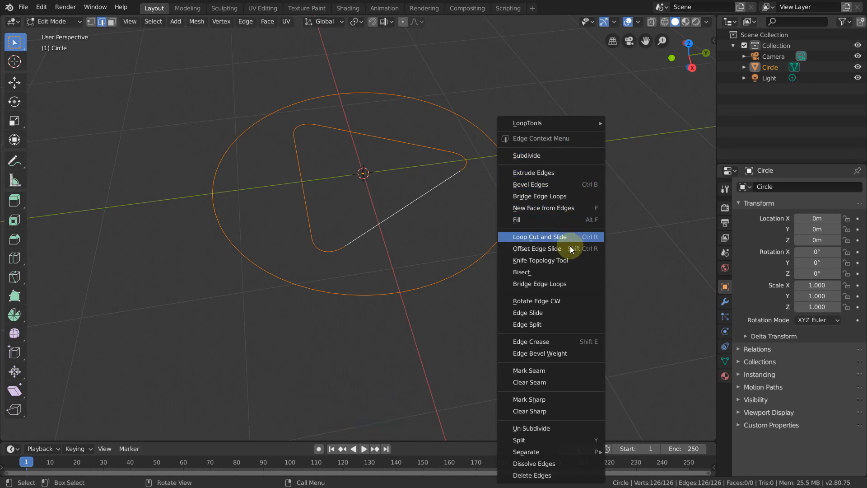
pyautogui.click(561, 281)
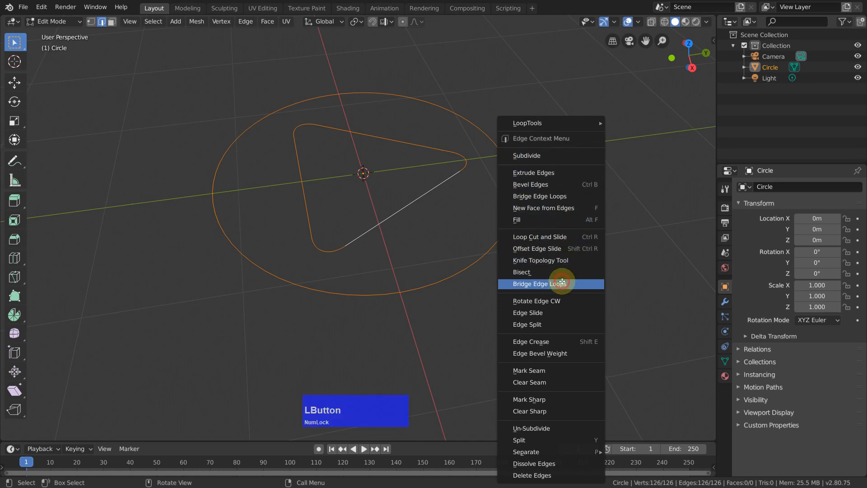
pyautogui.click(580, 205)
pyautogui.moveTo(562, 155)
pyautogui.mouseDown(button='middle')
pyautogui.moveTo(558, 209)
pyautogui.moveTo(563, 134)
pyautogui.moveTo(604, 126)
pyautogui.moveTo(565, 141)
pyautogui.mouseUp(button='middle')
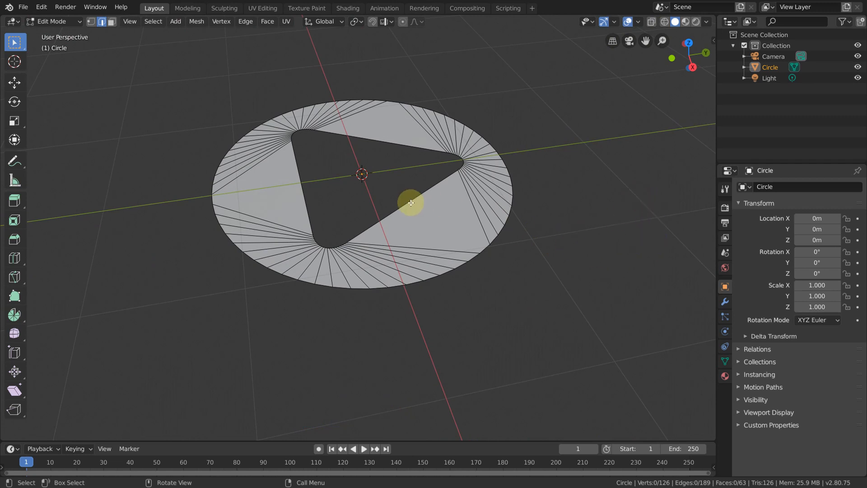
# Select the inner triangle edge loop and fill it with a face
pyautogui.press('alt')
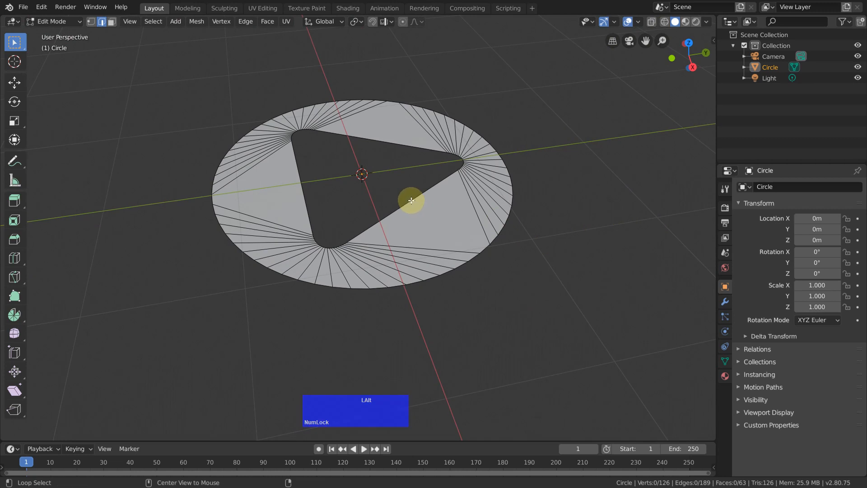
pyautogui.keyDown('alt'); pyautogui.click(410, 199); pyautogui.keyUp('alt')
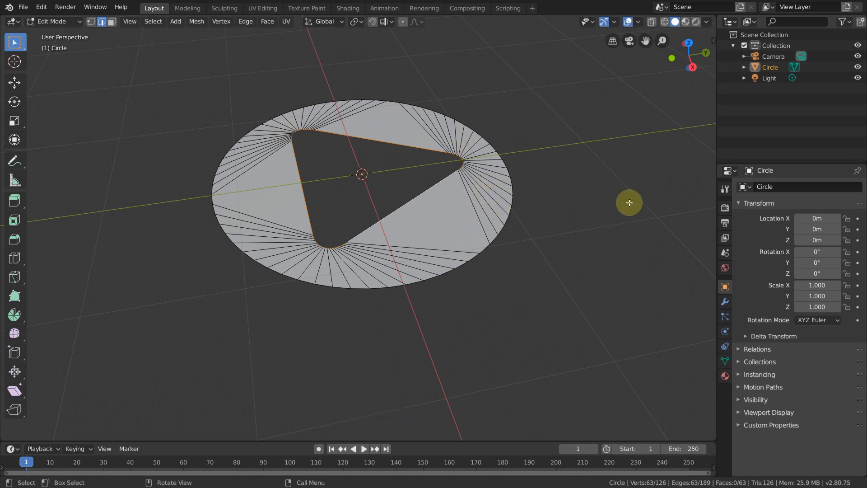
pyautogui.press('f')
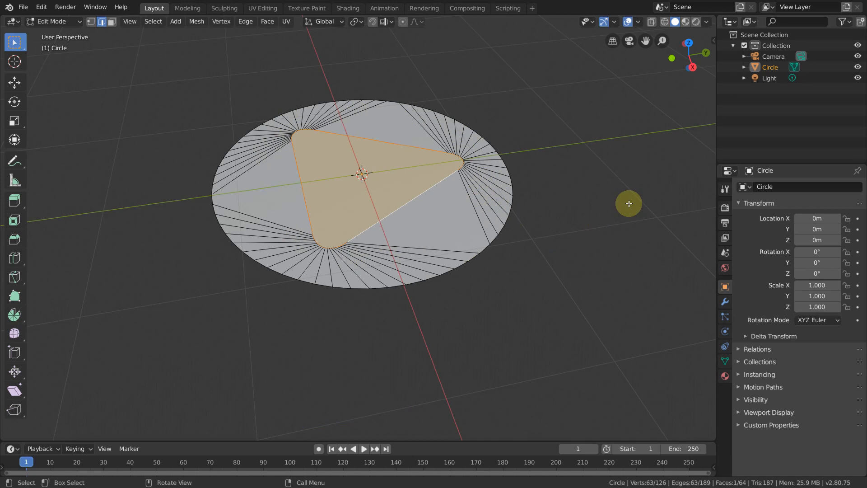
# Select the outer circular edge loop and duplicate it in place
pyautogui.keyDown('alt'); pyautogui.click(495, 240); pyautogui.keyUp('alt')
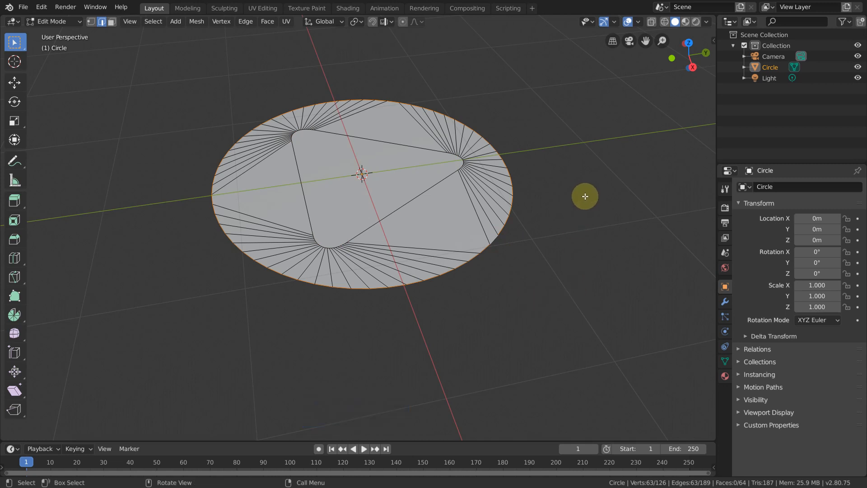
pyautogui.press('s')
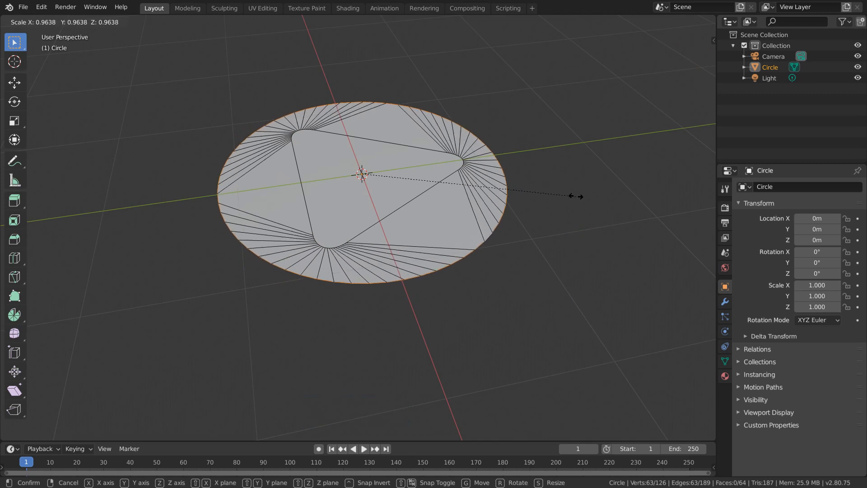
pyautogui.rightClick(573, 195)
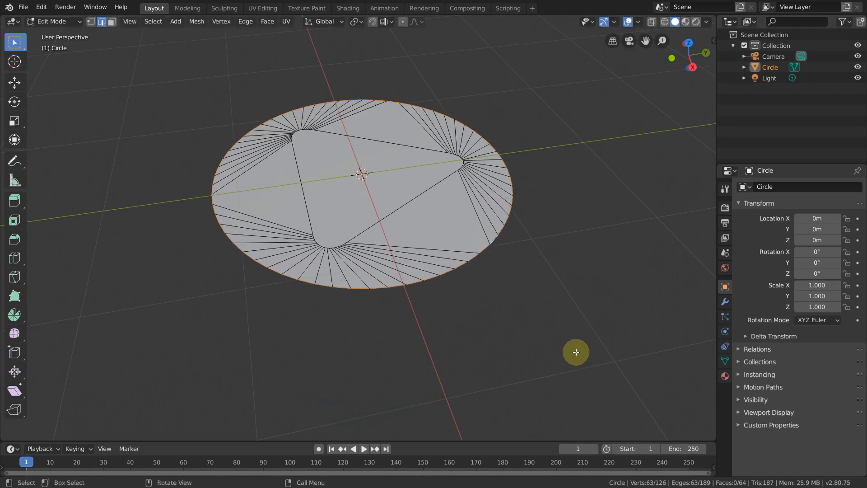
pyautogui.hotkey('shift', 'd')
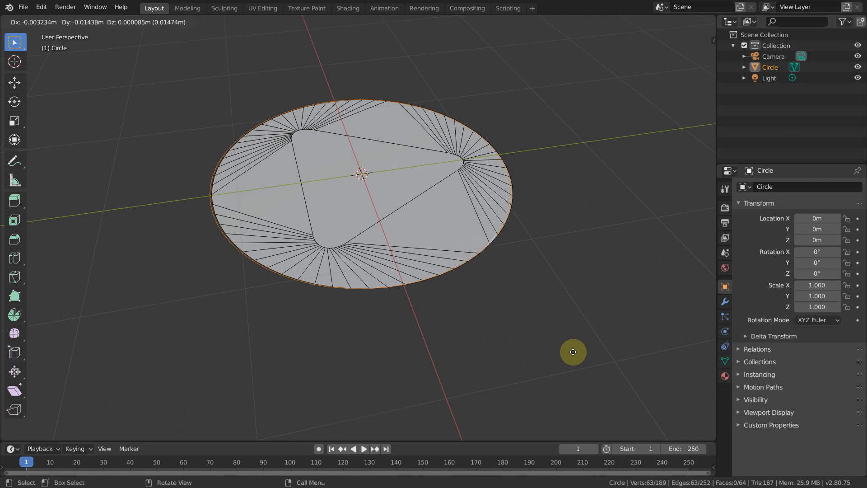
pyautogui.rightClick(573, 352)
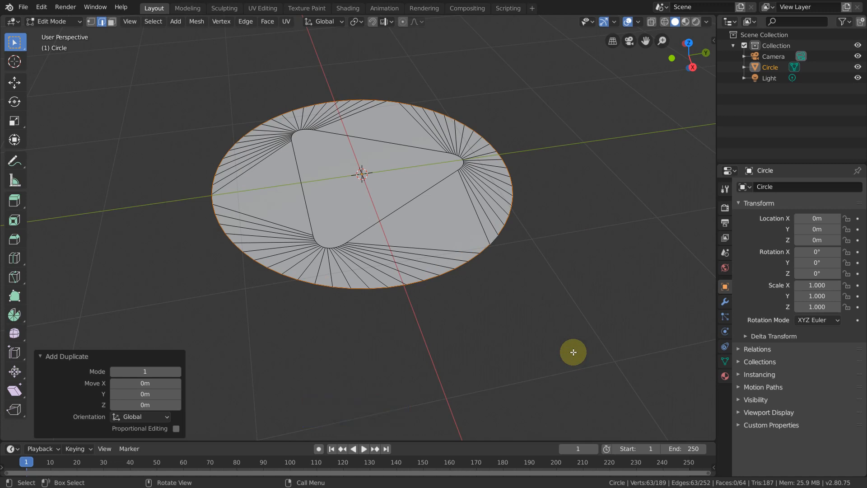
# Extrude the duplicated circular loop in place and scale it out by about 1.208 to form an outer ring
pyautogui.press('e')
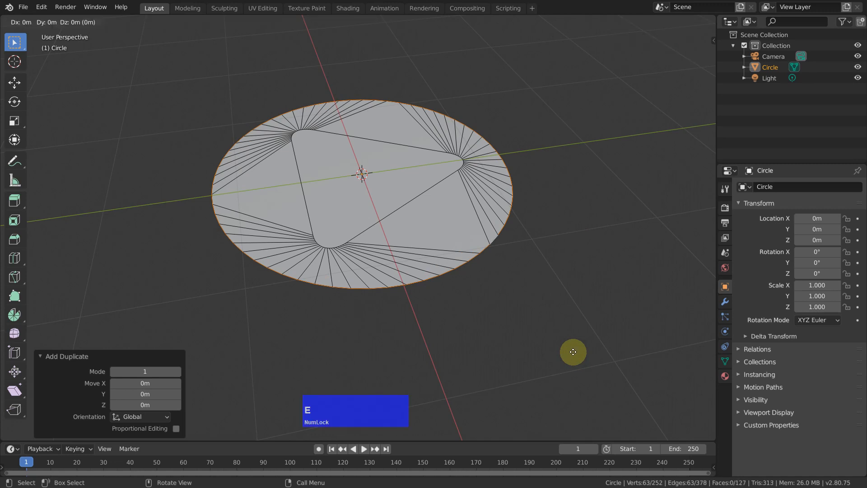
pyautogui.rightClick(573, 352)
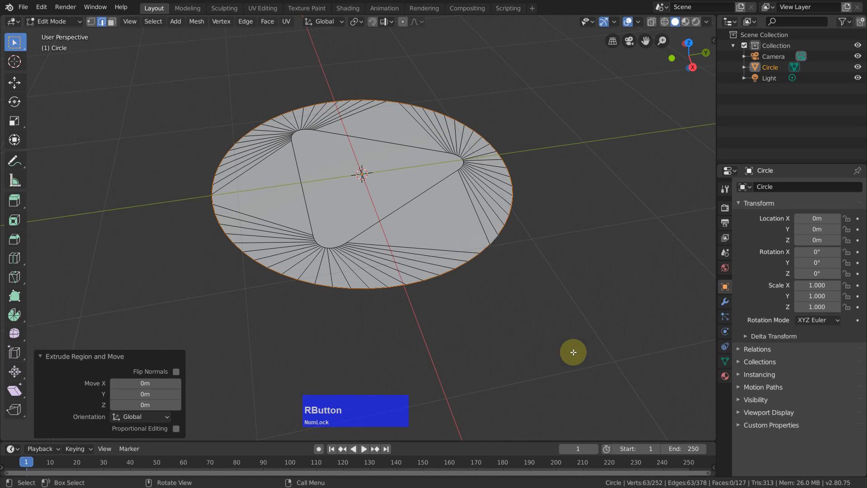
pyautogui.press('s')
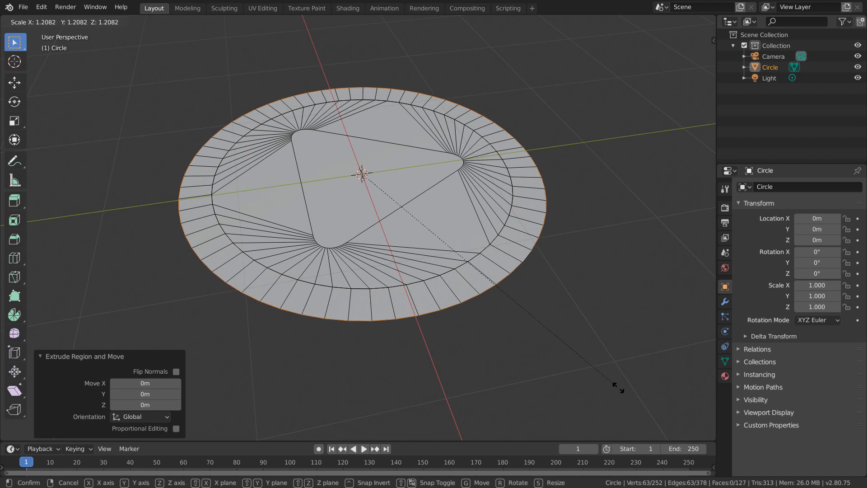
pyautogui.click(618, 388)
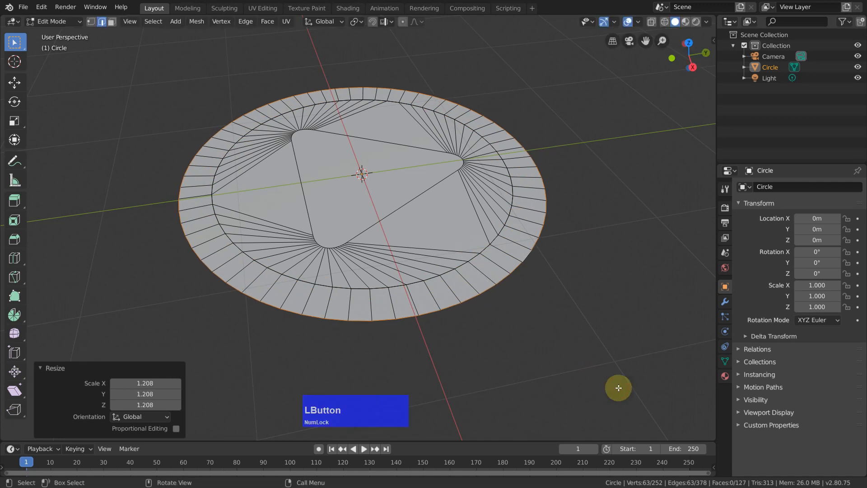
# Extrude the outer circular edge loop down about 0.19 m along global Z and fill the open bottom with a face
pyautogui.press('e')
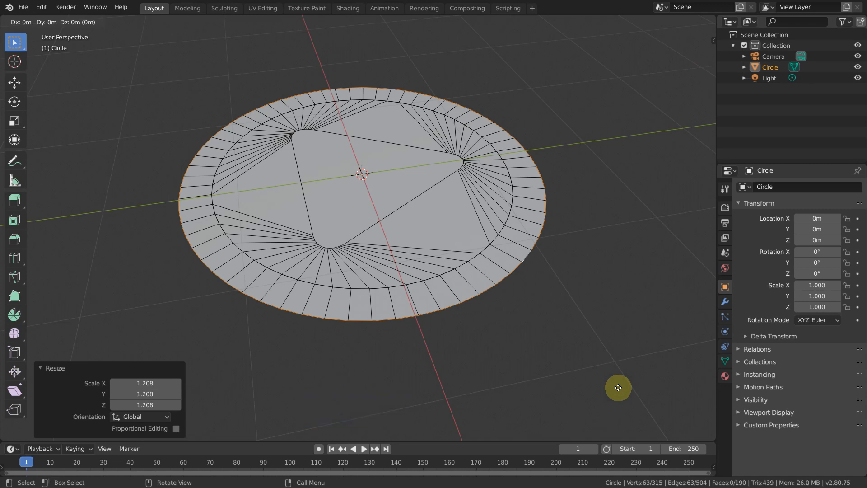
pyautogui.press('z')
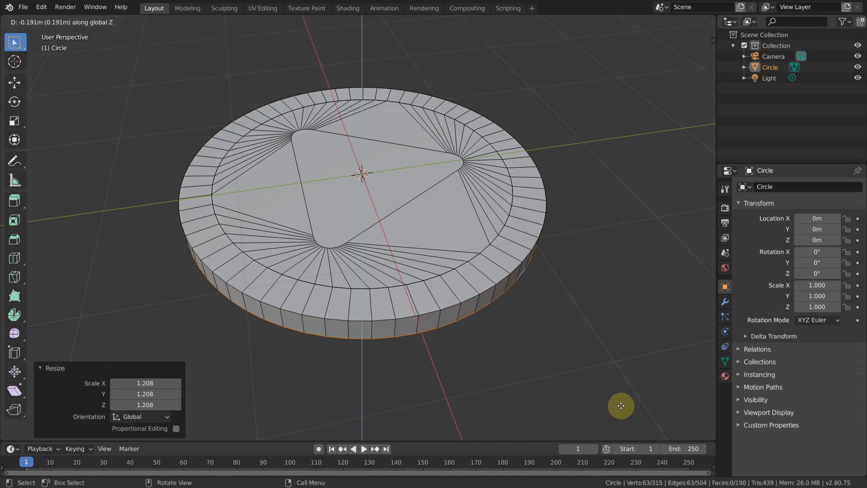
pyautogui.click(622, 406)
pyautogui.moveTo(606, 366); pyautogui.dragTo(586, 310, button='middle')
pyautogui.press('f')
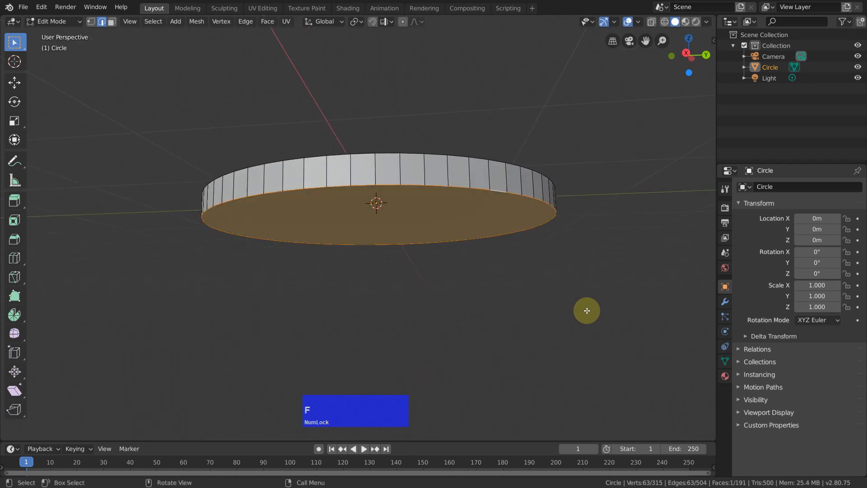
pyautogui.moveTo(590, 306); pyautogui.dragTo(608, 352, button='middle')
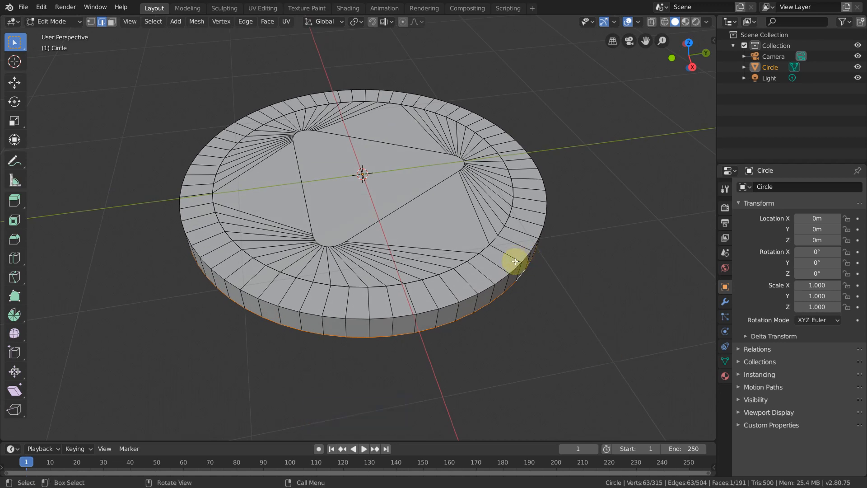
# Select the outer ring's face loop and the faces surrounding the triangle, and extrude them up about 0.259 m
pyautogui.press('3')
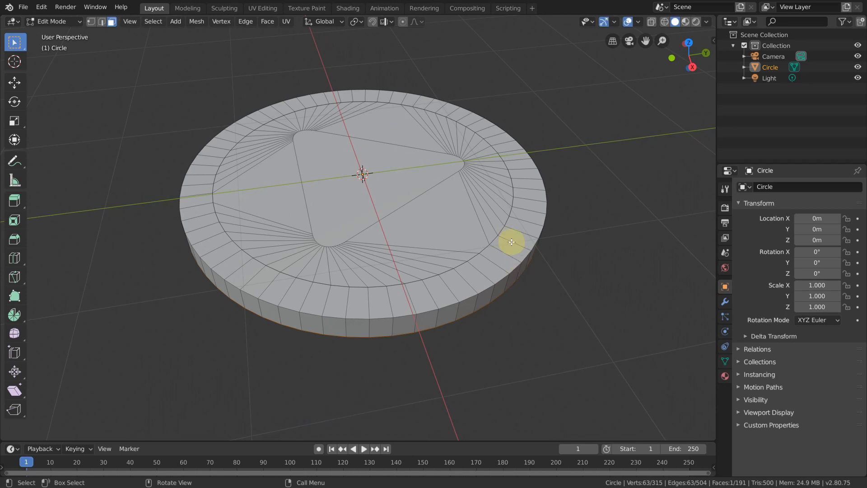
pyautogui.press('alt')
pyautogui.keyDown('alt'); pyautogui.click(507, 254); pyautogui.keyUp('alt')
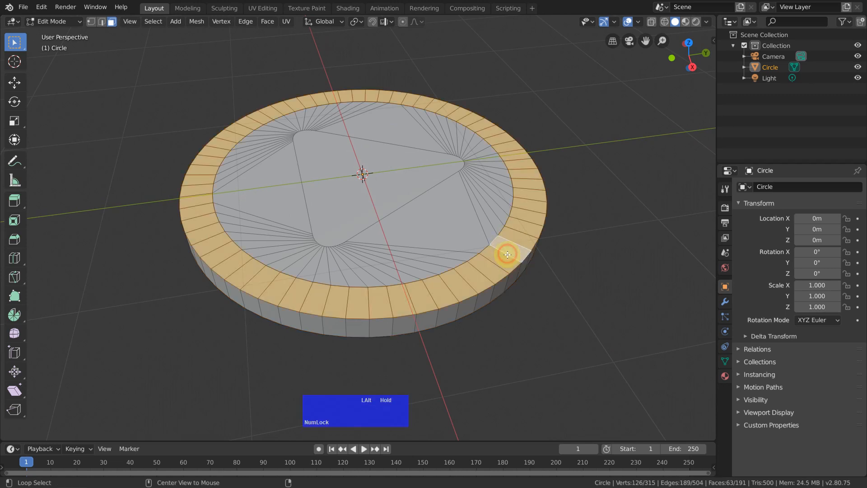
pyautogui.keyDown('alt'); pyautogui.keyDown('shift'); pyautogui.click(482, 230); pyautogui.keyUp('shift'); pyautogui.keyUp('alt')
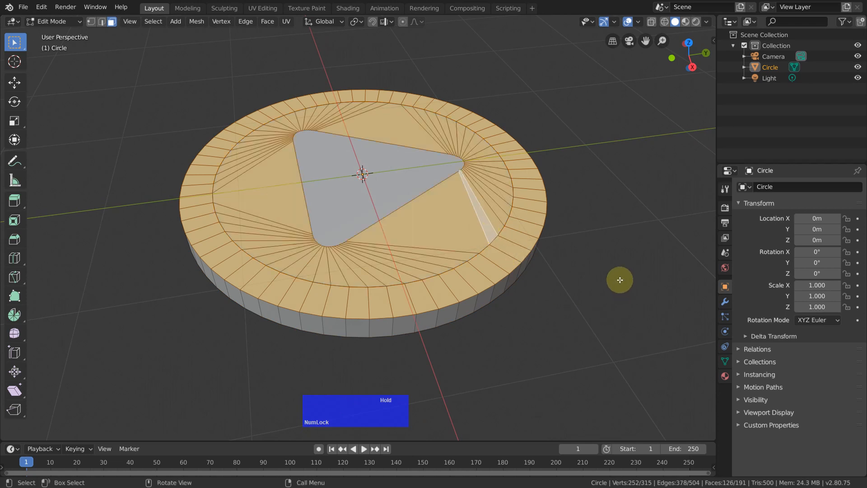
pyautogui.moveTo(622, 279); pyautogui.dragTo(606, 258, button='middle')
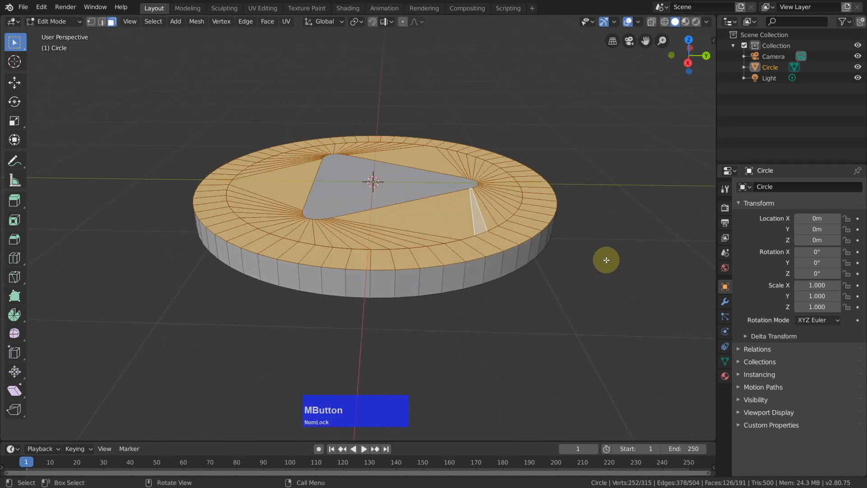
pyautogui.press('e')
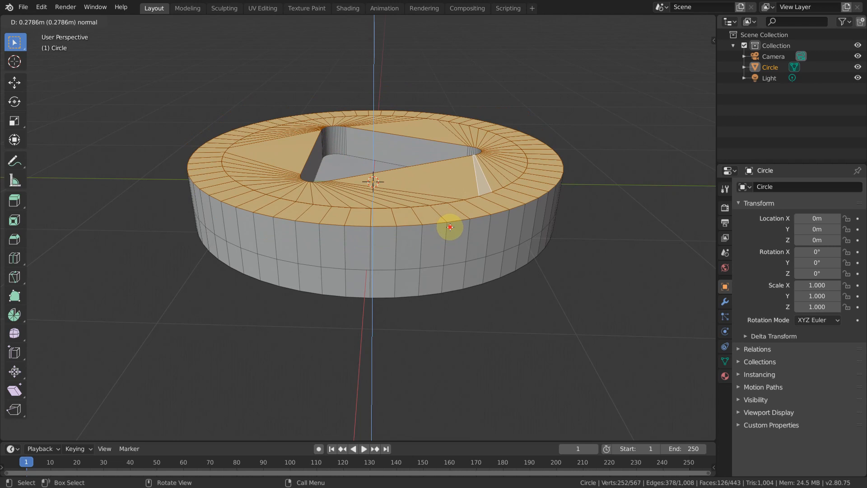
pyautogui.click(449, 226)
# Select the horizontal edge loop running around the middle of the disc's outer wall and dissolve its edges
pyautogui.moveTo(634, 315); pyautogui.dragTo(575, 319, button='middle')
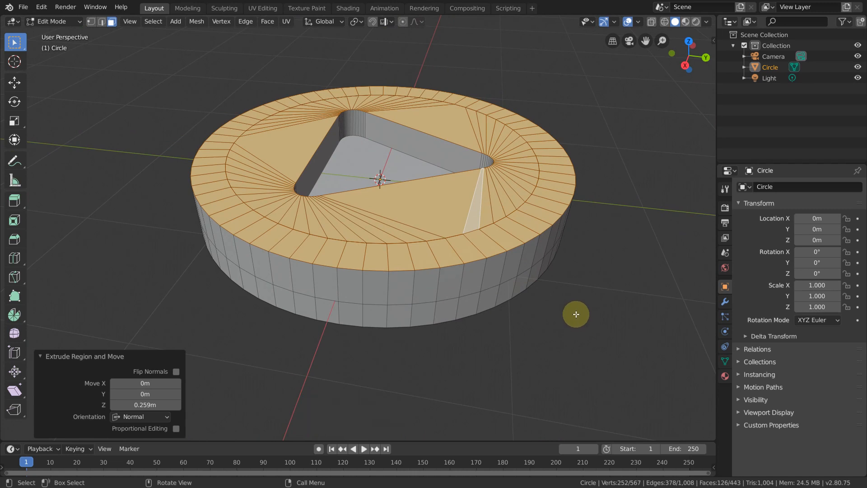
pyautogui.click(575, 315)
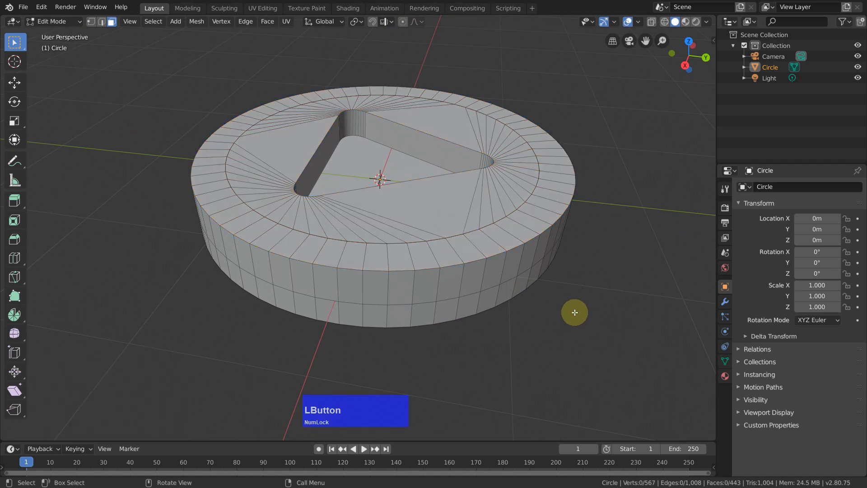
pyautogui.press('2')
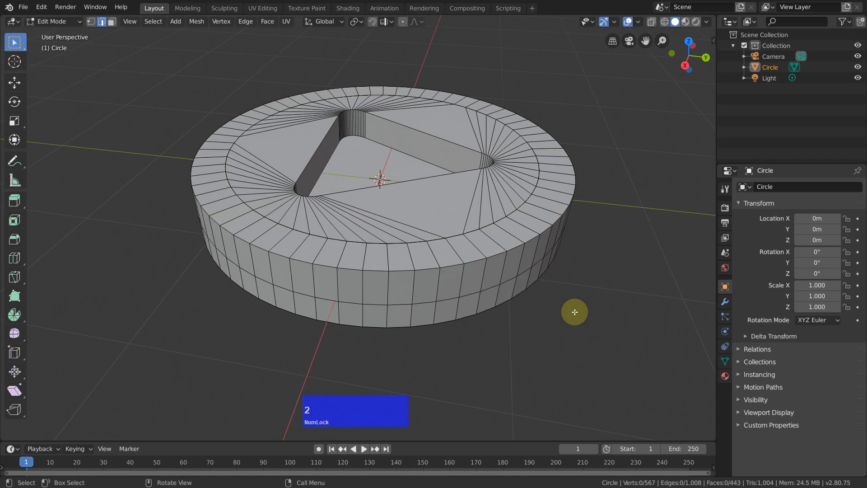
pyautogui.keyDown('alt'); pyautogui.click(488, 288); pyautogui.keyUp('alt')
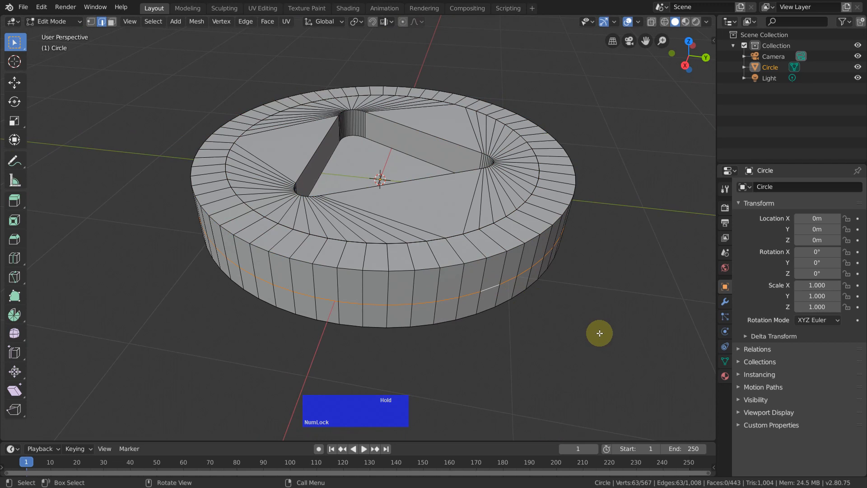
pyautogui.rightClick(582, 304)
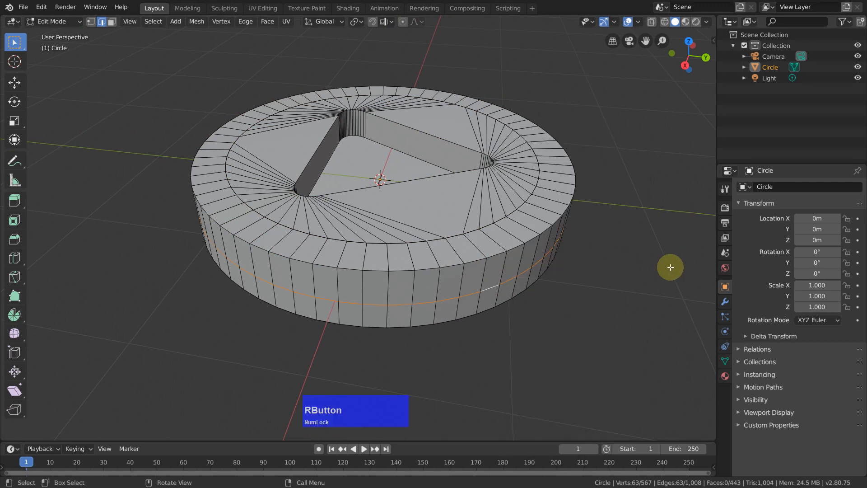
pyautogui.press('x')
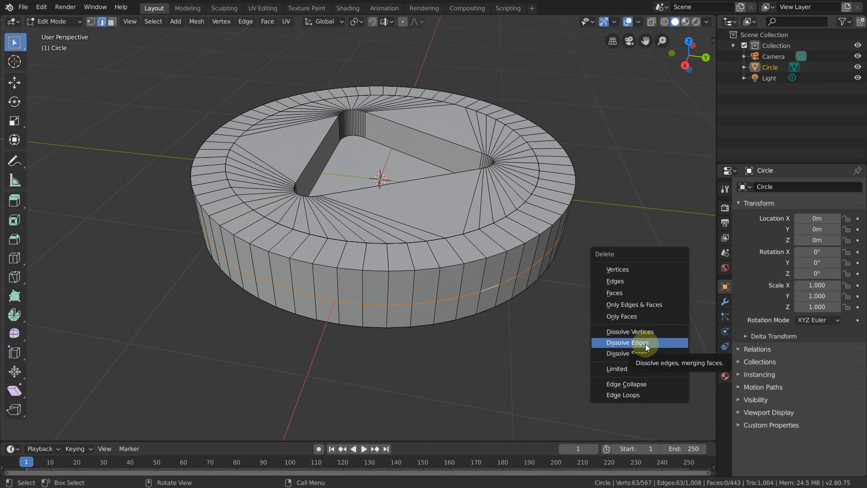
pyautogui.click(645, 343)
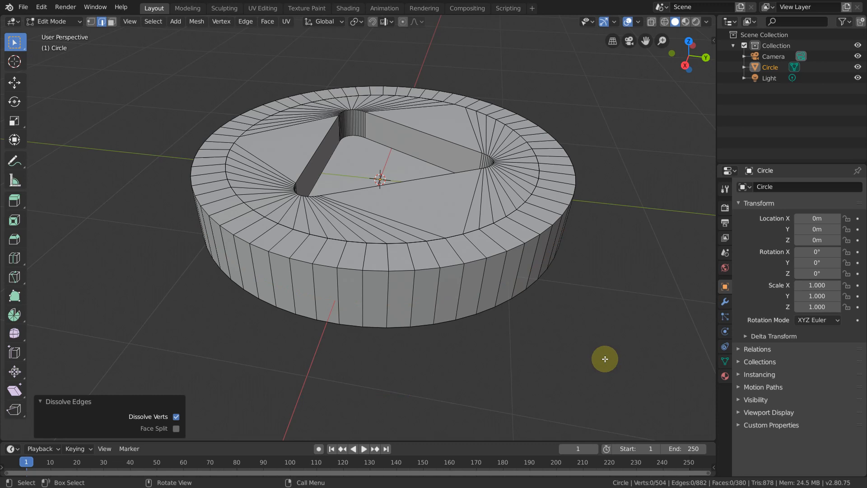
# Bevel the disc's upper outer edge loop with a width of about 0.233 m and 10 segments
pyautogui.keyDown('alt'); pyautogui.click(495, 256); pyautogui.keyUp('alt')
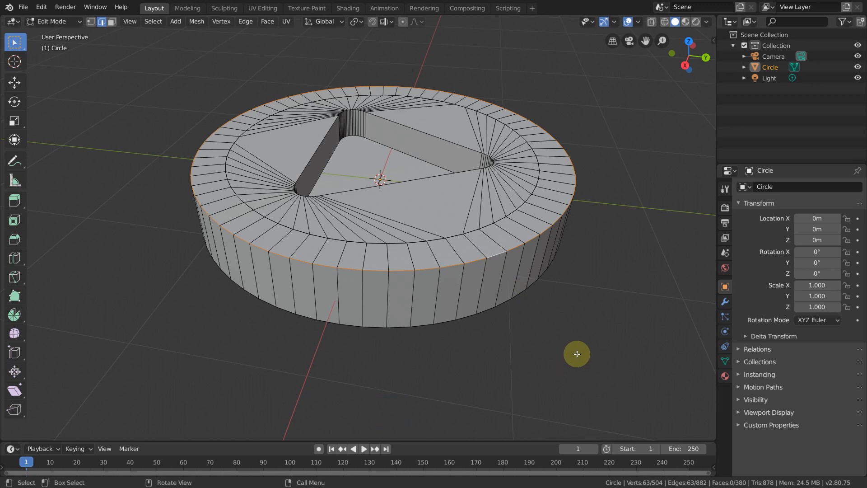
pyautogui.hotkey('ctrl', 'b')
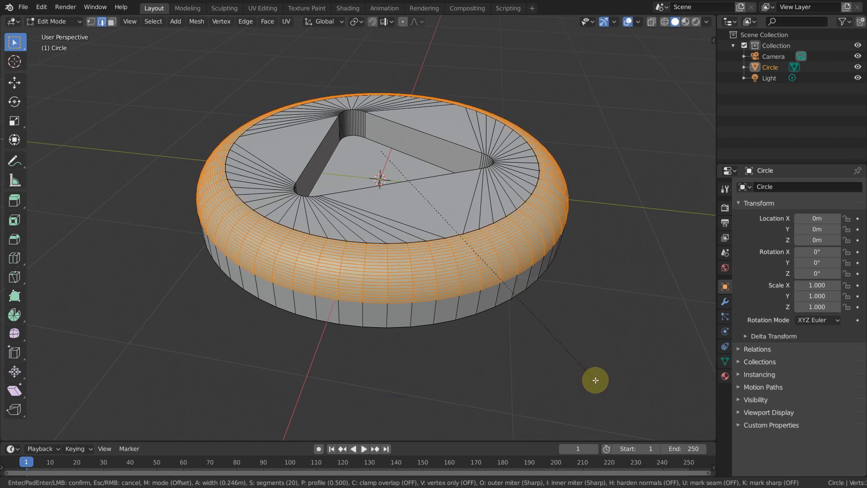
pyautogui.click(595, 380)
pyautogui.click(145, 288)
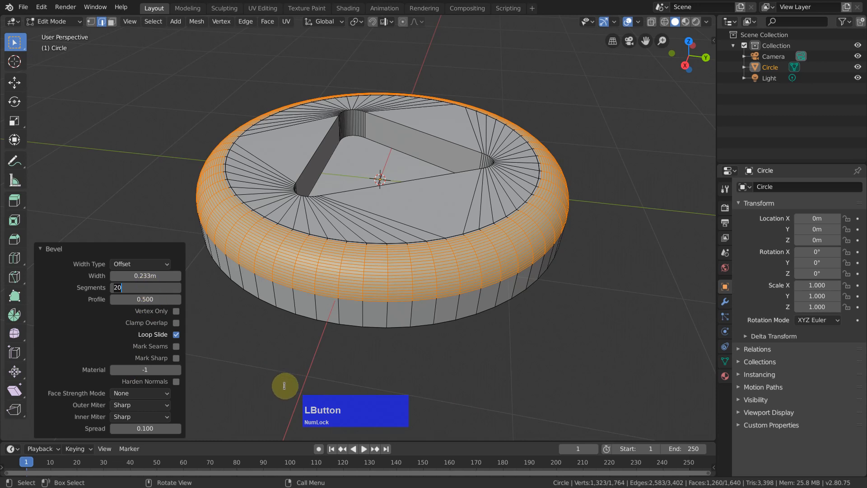
pyautogui.write('10')
pyautogui.press('Return')
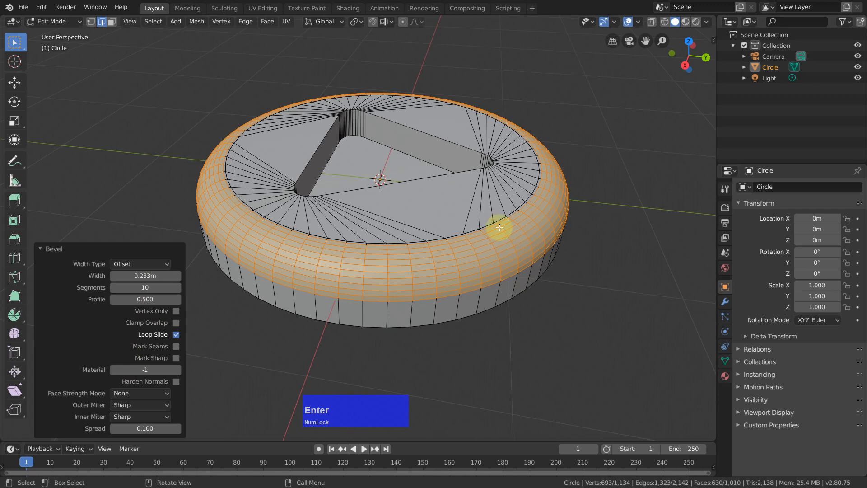
# Try dissolving the circular edge loop at the bevel's inner border on the top face, undo it and clear the selection
pyautogui.scroll(2, 429, 239)
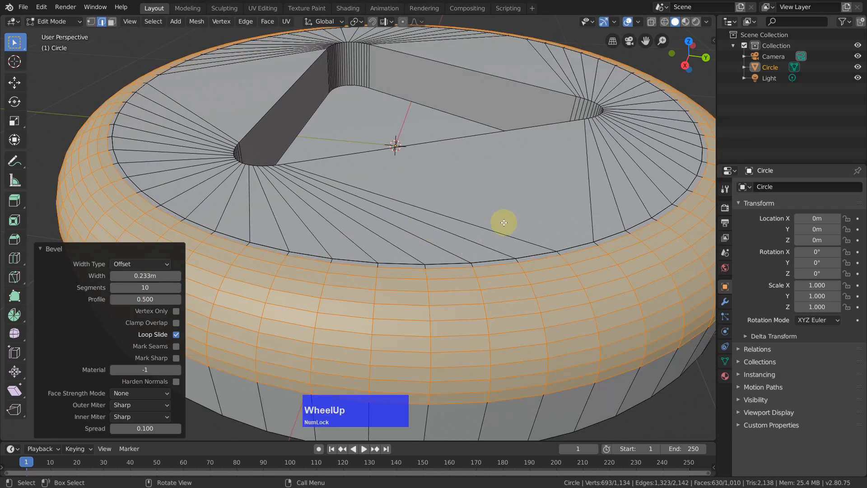
pyautogui.scroll(-4, 502, 220)
pyautogui.moveTo(500, 209); pyautogui.dragTo(509, 226, button='middle')
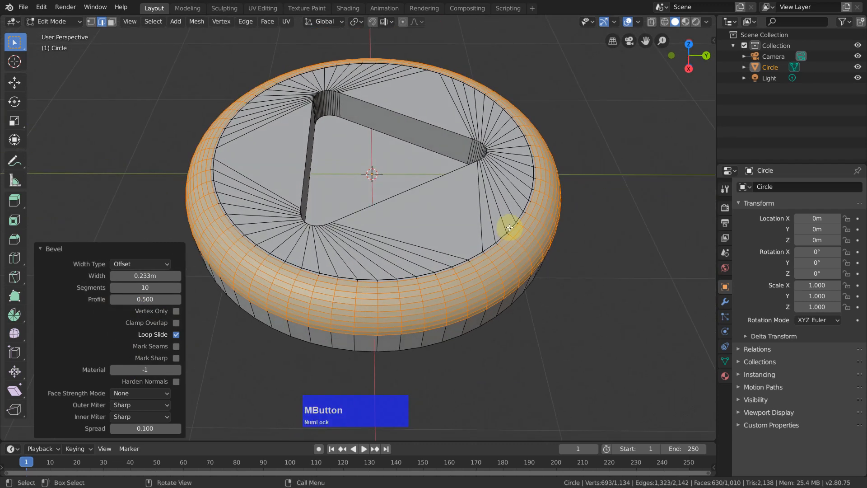
pyautogui.press('2')
pyautogui.keyDown('alt'); pyautogui.click(511, 227); pyautogui.keyUp('alt')
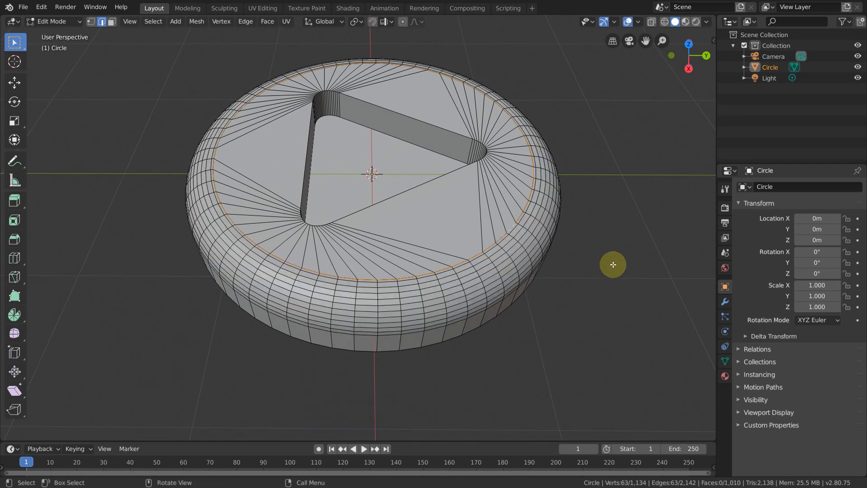
pyautogui.press('x')
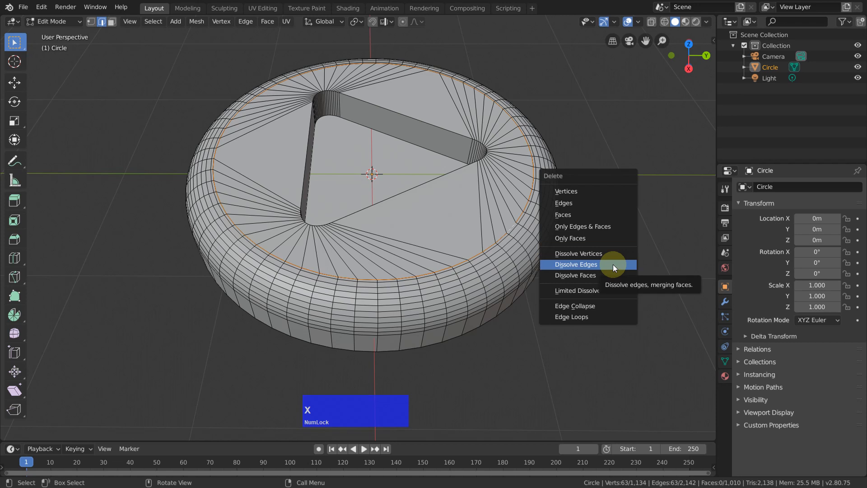
pyautogui.click(613, 265)
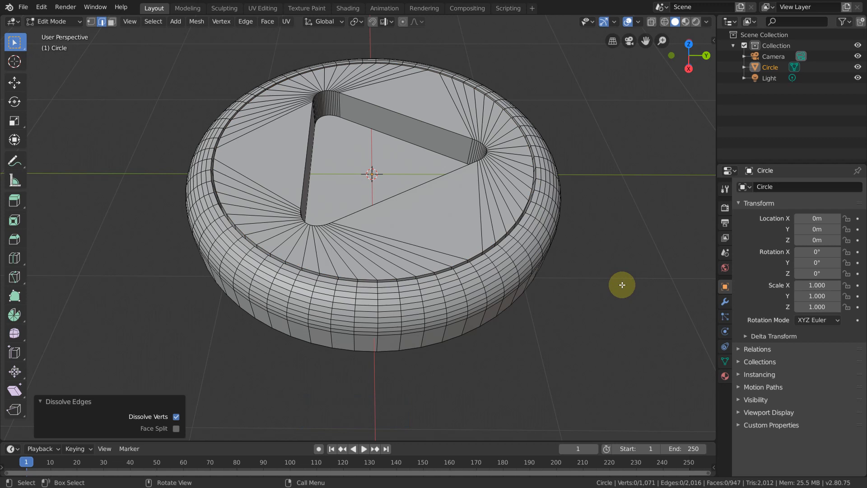
pyautogui.hotkey('ctrl', 'z')
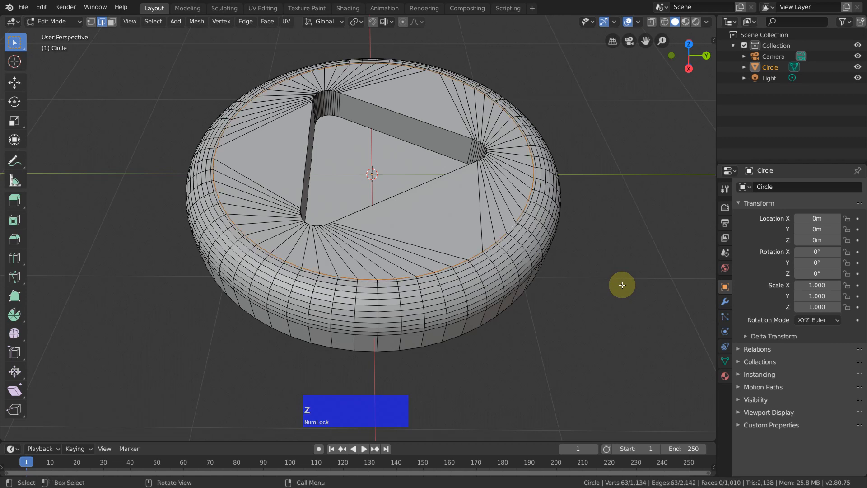
pyautogui.click(611, 212)
# Select the whole mesh and clean up its duplicate vertices with Merge by Distance at 0.0001 m
pyautogui.moveTo(574, 220)
pyautogui.mouseDown(button='middle')
pyautogui.moveTo(558, 258)
pyautogui.moveTo(566, 184)
pyautogui.moveTo(558, 161)
pyautogui.moveTo(571, 227)
pyautogui.mouseUp(button='middle')
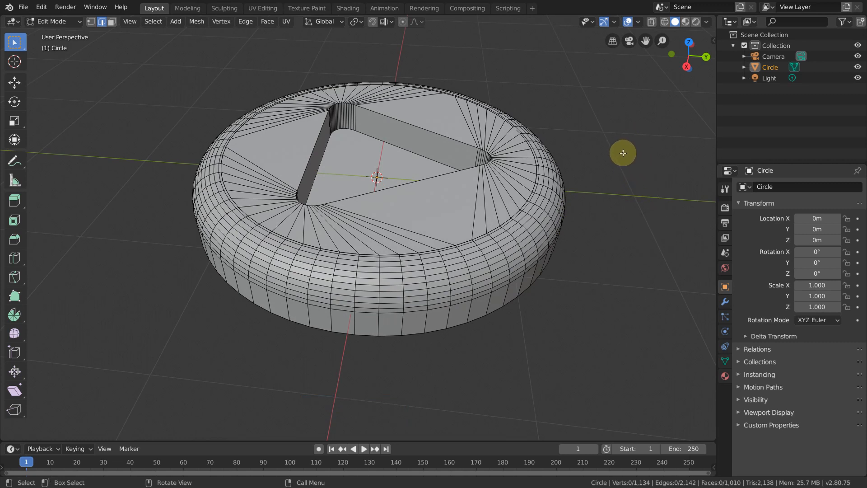
pyautogui.press('a')
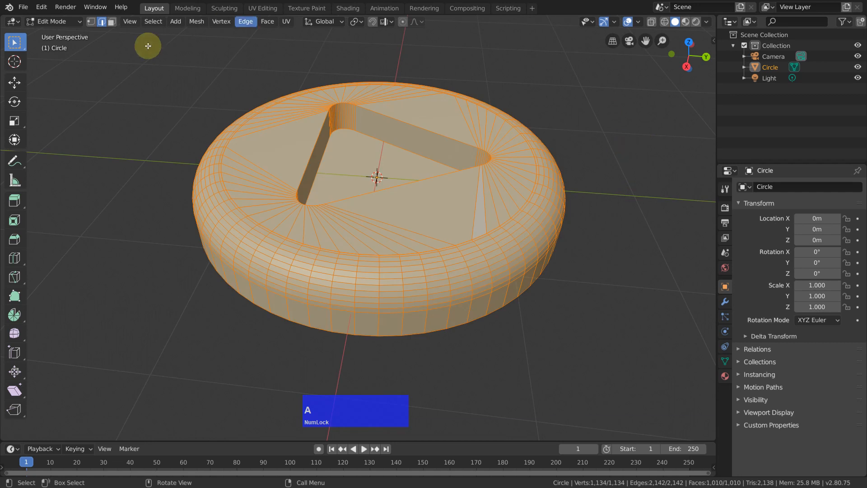
pyautogui.click(197, 22)
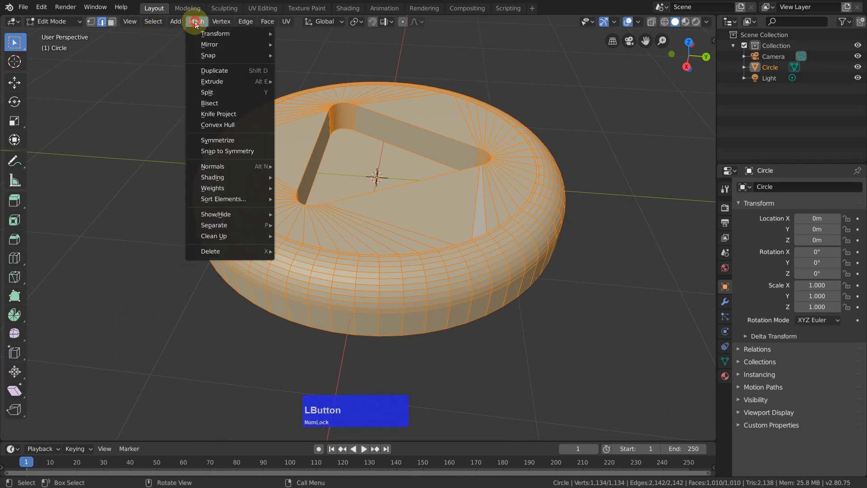
pyautogui.moveTo(208, 242)
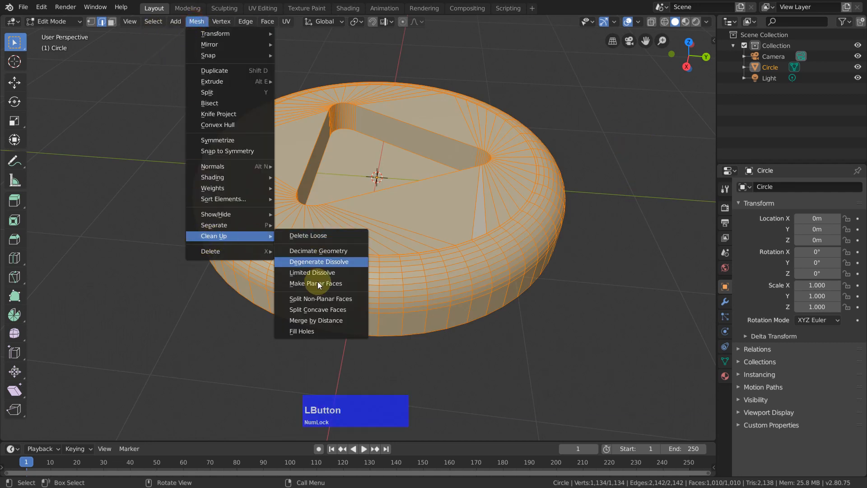
pyautogui.click(321, 320)
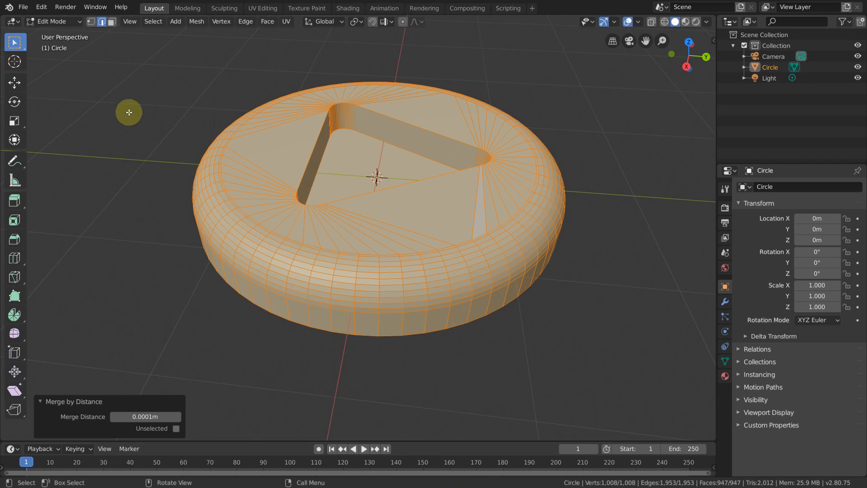
# Add the Merge by Distance command to Quick Favorites
pyautogui.click(201, 21)
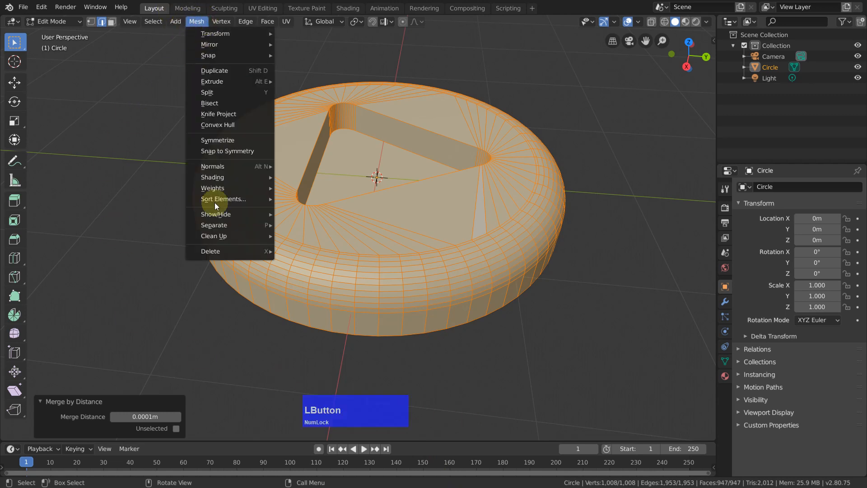
pyautogui.moveTo(222, 237)
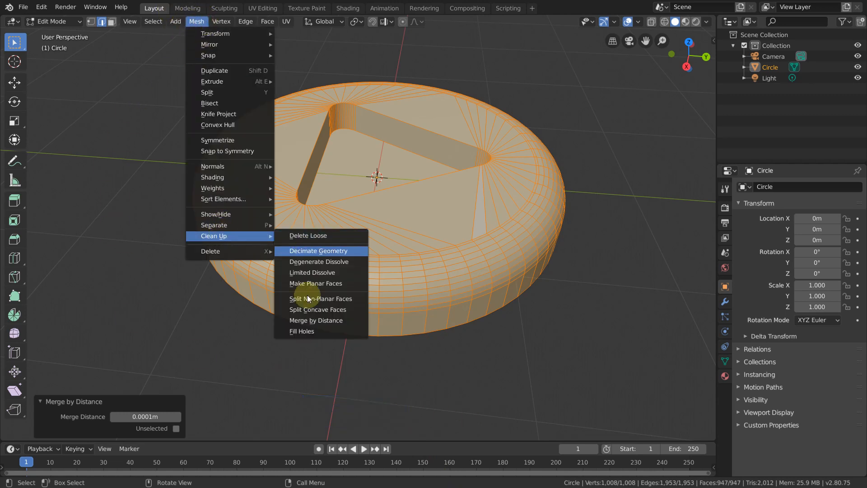
pyautogui.rightClick(324, 319)
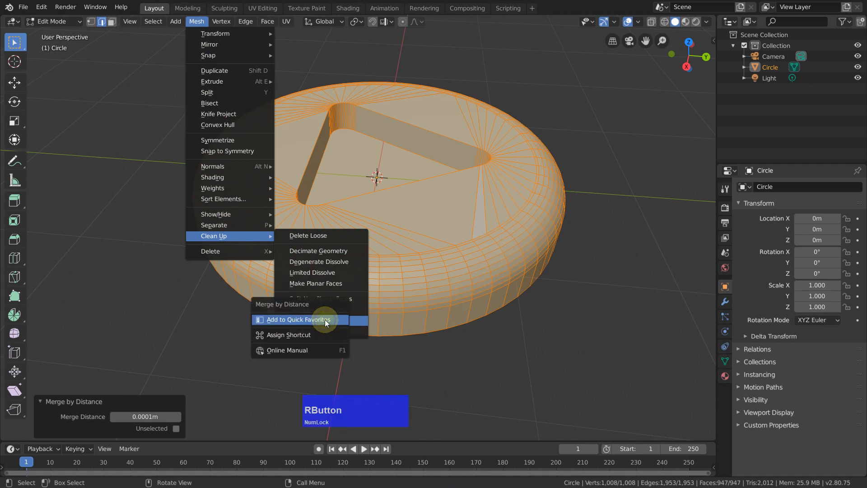
pyautogui.click(298, 320)
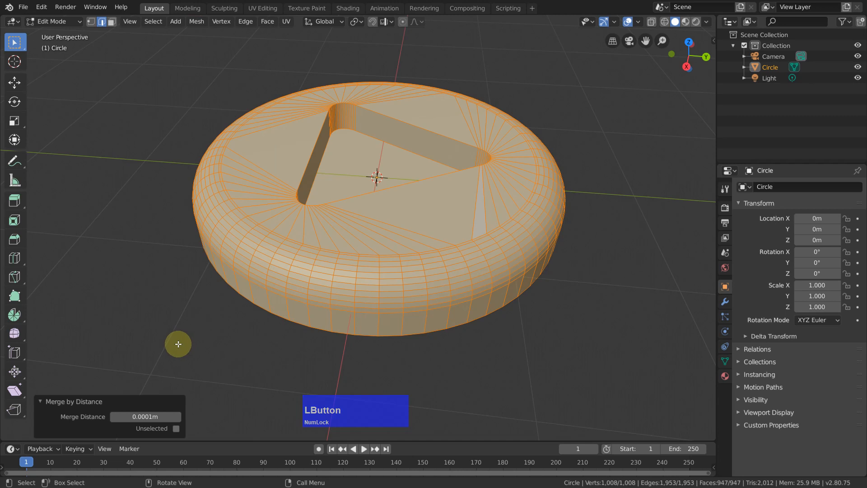
# Clear the mesh selection and try to loop-select the circular edge at the bevel's inner border on the top face
pyautogui.press('q')
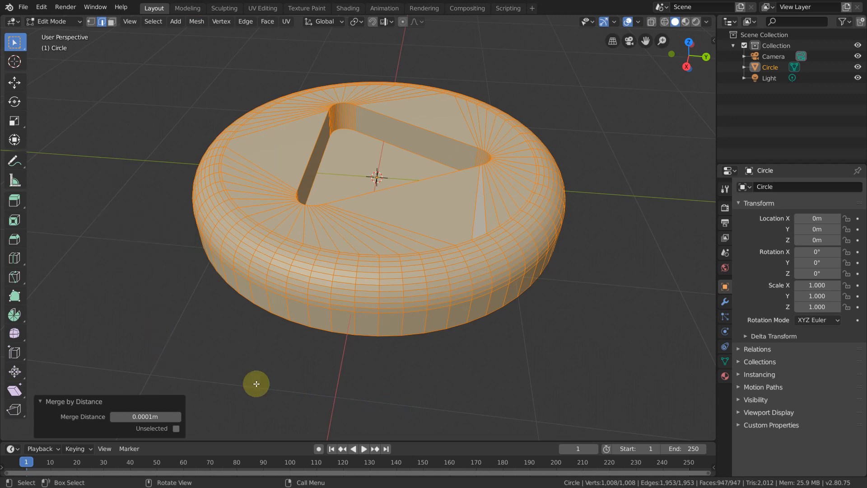
pyautogui.click(599, 358)
pyautogui.moveTo(587, 300); pyautogui.dragTo(456, 231, button='middle')
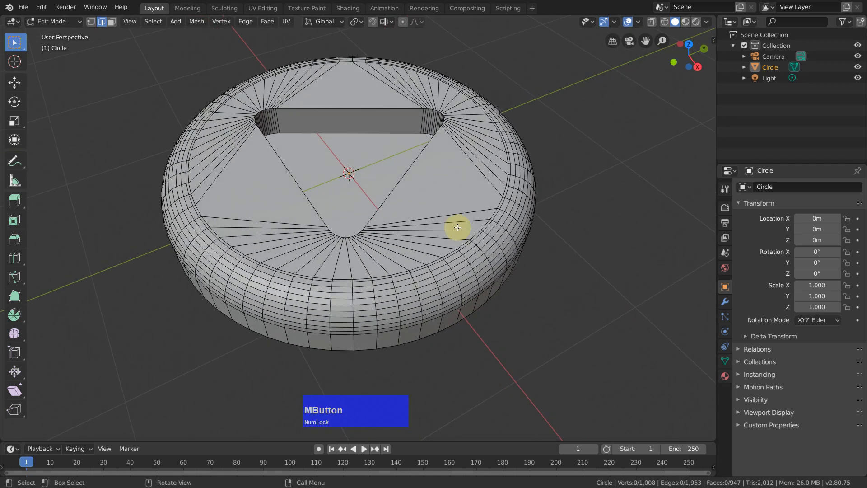
pyautogui.scroll(3, 471, 230)
pyautogui.scroll(-2, 472, 230)
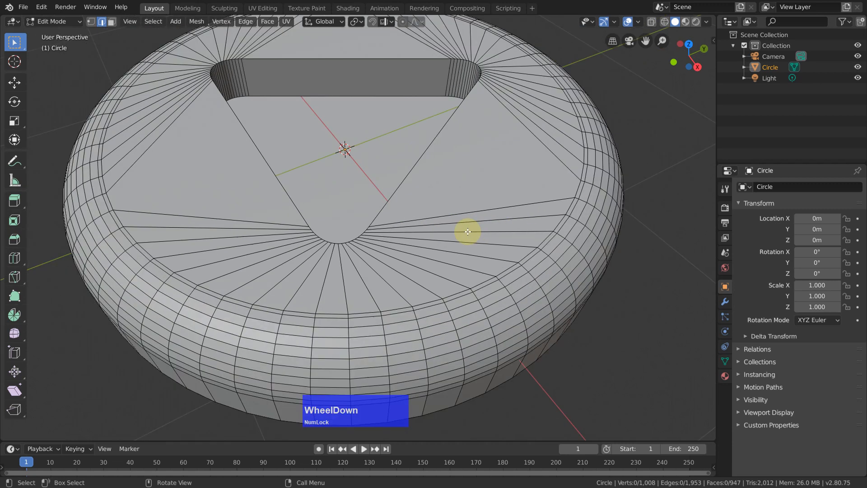
pyautogui.keyDown('alt'); pyautogui.click(524, 259); pyautogui.keyUp('alt')
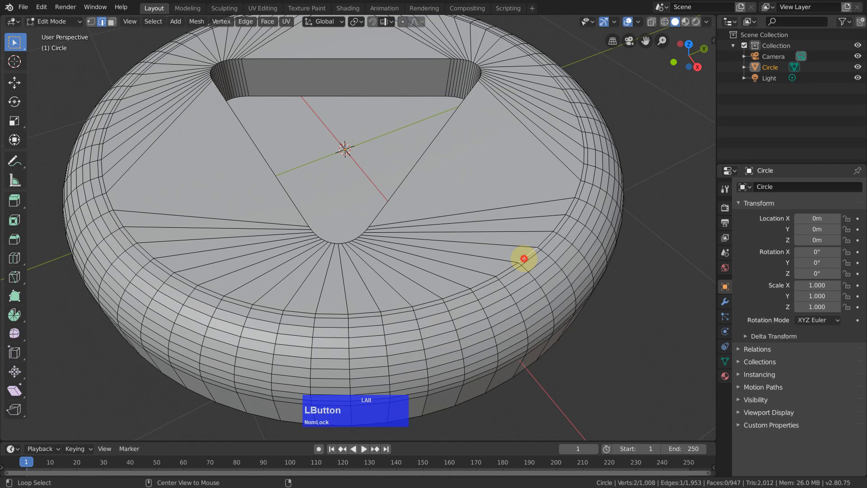
pyautogui.click(645, 314)
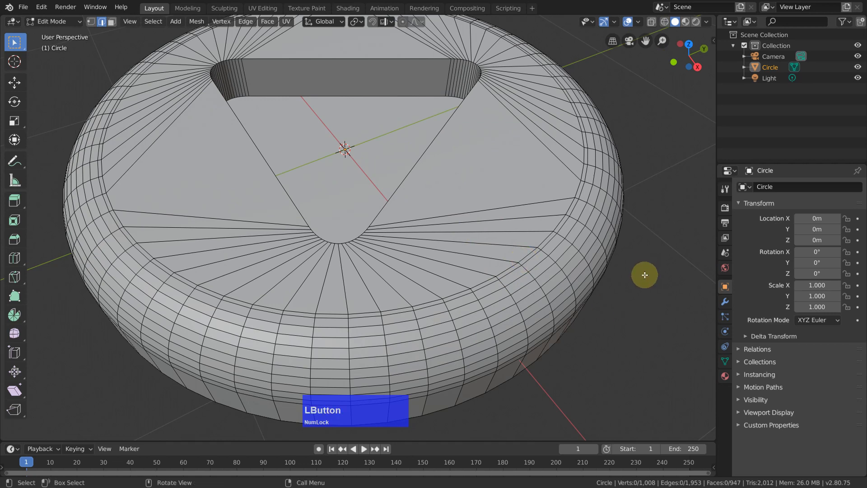
# Turn on the Face Orientation overlay to check the direction of the disc's faces
pyautogui.scroll(2, 642, 279)
pyautogui.scroll(1, 641, 279)
pyautogui.keyDown('shift'); pyautogui.moveTo(634, 310); pyautogui.dragTo(603, 308, button='middle'); pyautogui.keyUp('shift')
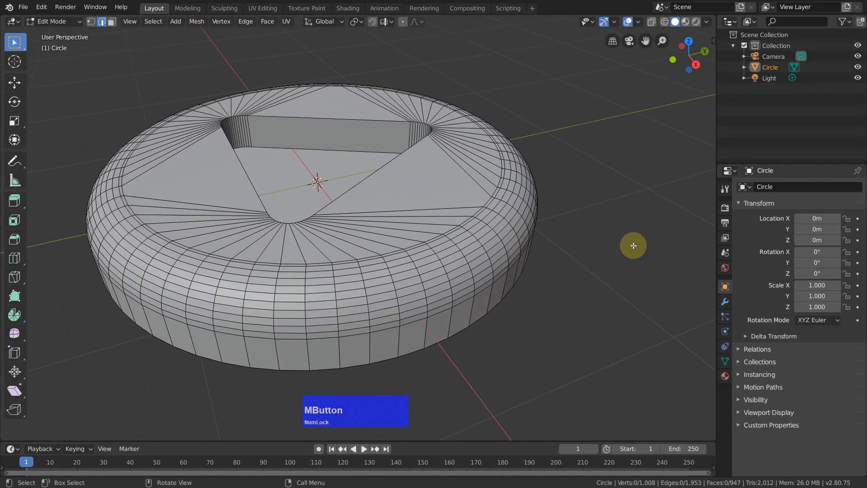
pyautogui.click(638, 20)
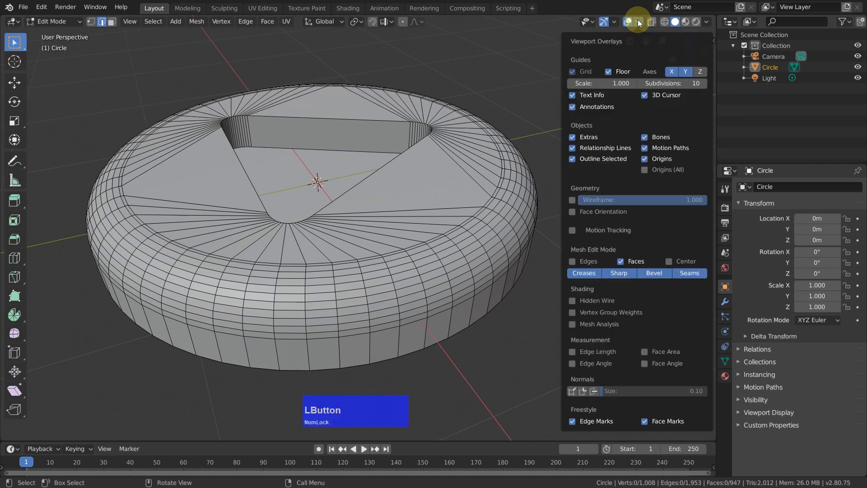
pyautogui.click(572, 212)
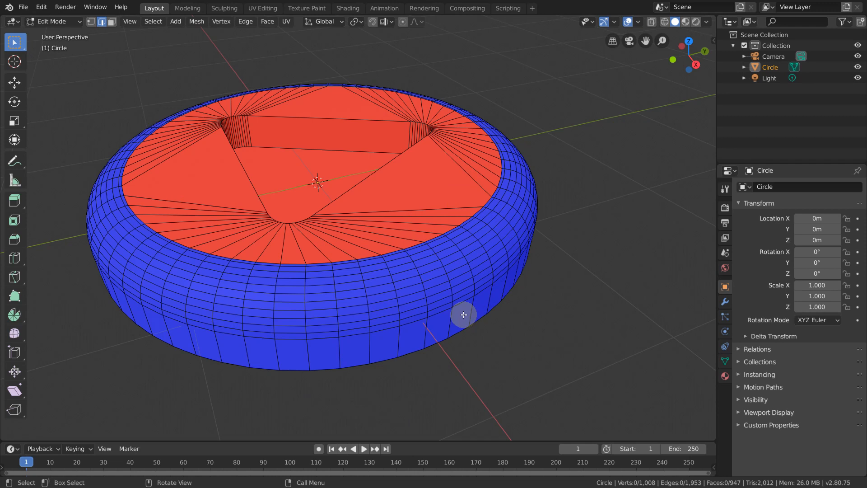
# Select the face loop around the disc's outer side wall and grow the selection to cover all the bevel faces
pyautogui.press('3')
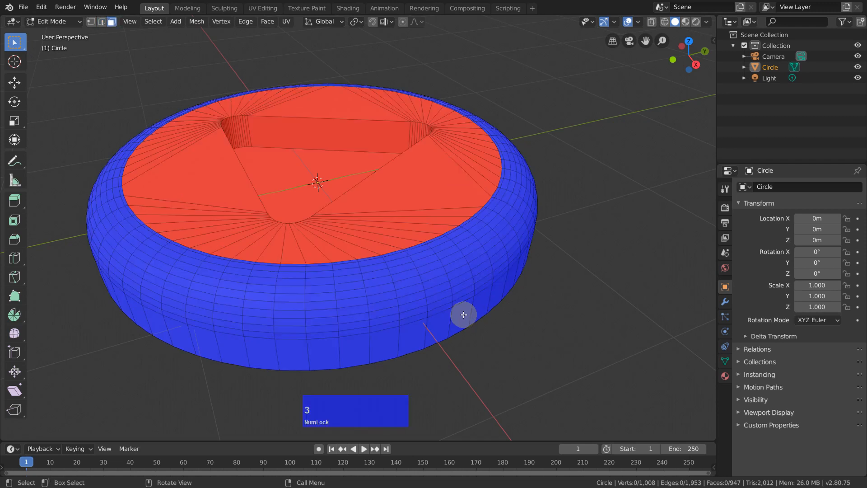
pyautogui.press('alt')
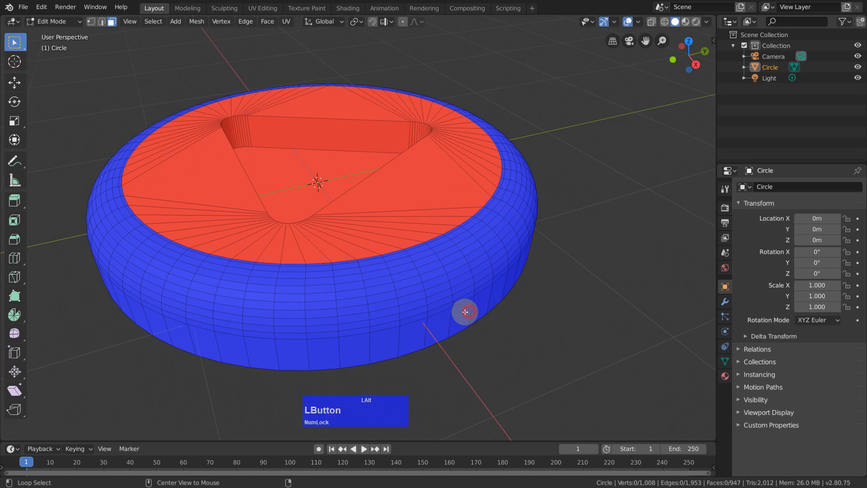
pyautogui.keyDown('alt'); pyautogui.click(468, 312); pyautogui.keyUp('alt')
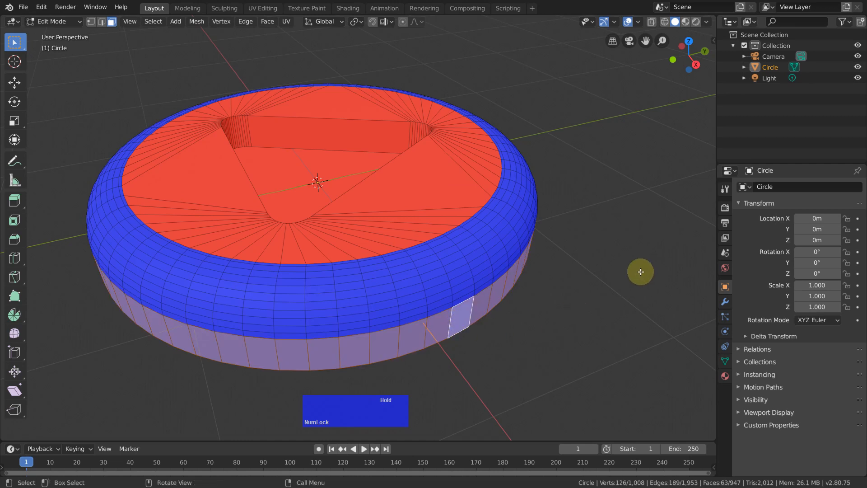
pyautogui.press('ctrl')
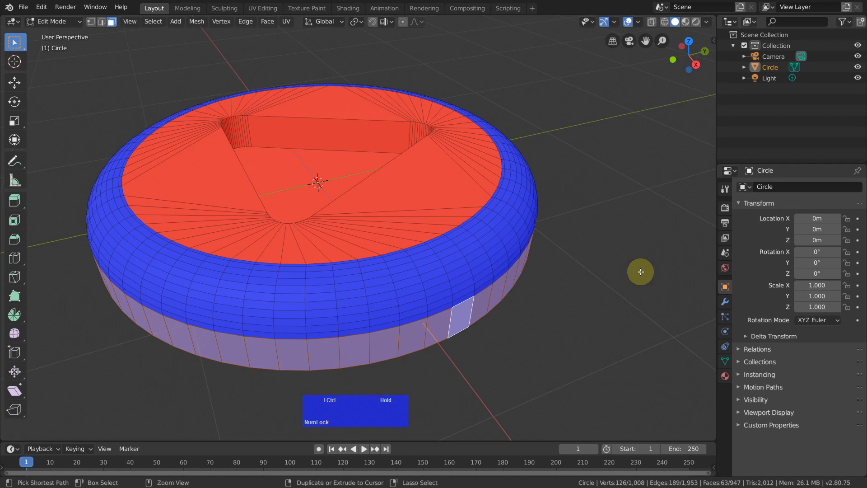
pyautogui.press('ctrl+KP_Add')
pyautogui.press('ctrl+KP_Add')
pyautogui.press('ctrl+KP_Add')
pyautogui.press('ctrl+KP_Add')
pyautogui.press('ctrl+KP_Add')
pyautogui.press('ctrl+KP_Add')
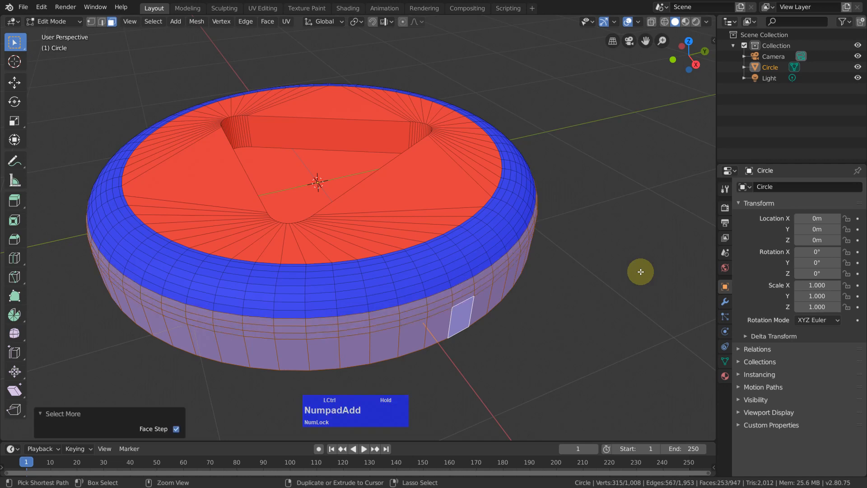
pyautogui.press('ctrl+KP_Add')
pyautogui.press('ctrl+KP_Add')
pyautogui.press('ctrl+KP_Add')
pyautogui.press('ctrl+KP_Add')
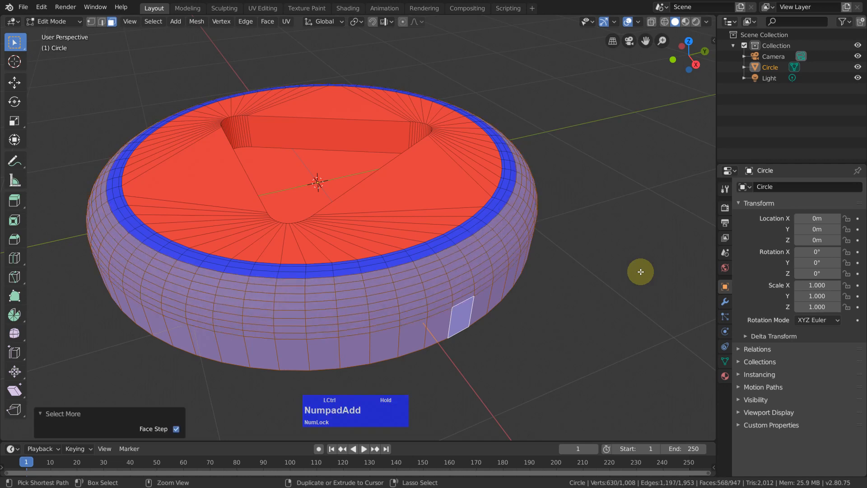
pyautogui.press('ctrl+KP_Add')
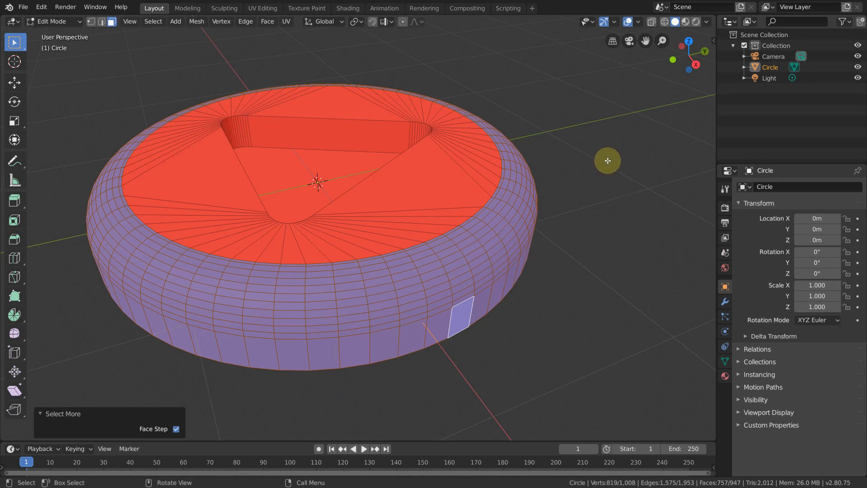
# Flip the normals of the selected side and bevel faces to match the top face, and clear the selection
pyautogui.click(154, 21)
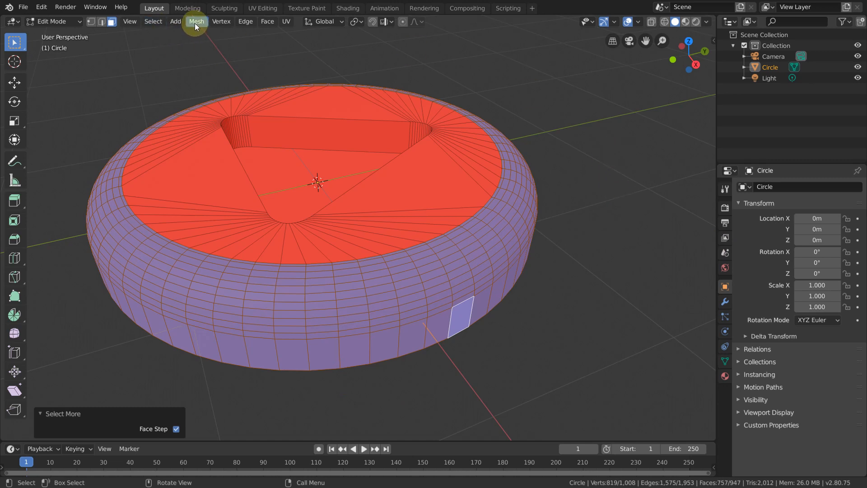
pyautogui.click(196, 23)
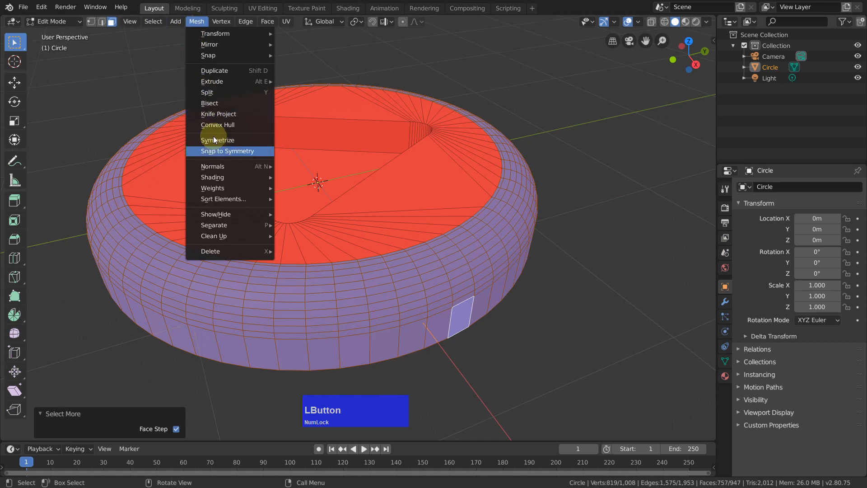
pyautogui.moveTo(227, 167)
pyautogui.click(324, 169)
pyautogui.click(658, 221)
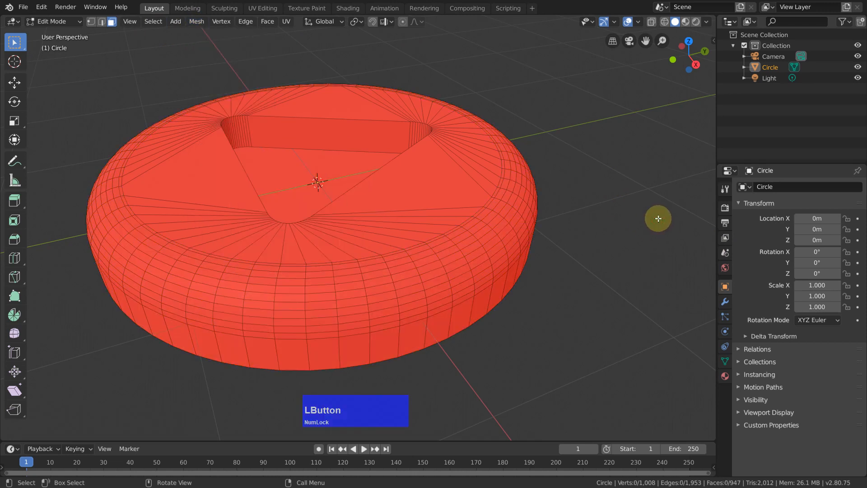
# Dissolve the two circular edge loops at the bevel's inner border on the disc's top face
pyautogui.moveTo(668, 219)
pyautogui.mouseDown(button='middle')
pyautogui.moveTo(656, 246)
pyautogui.moveTo(664, 221)
pyautogui.mouseUp(button='middle')
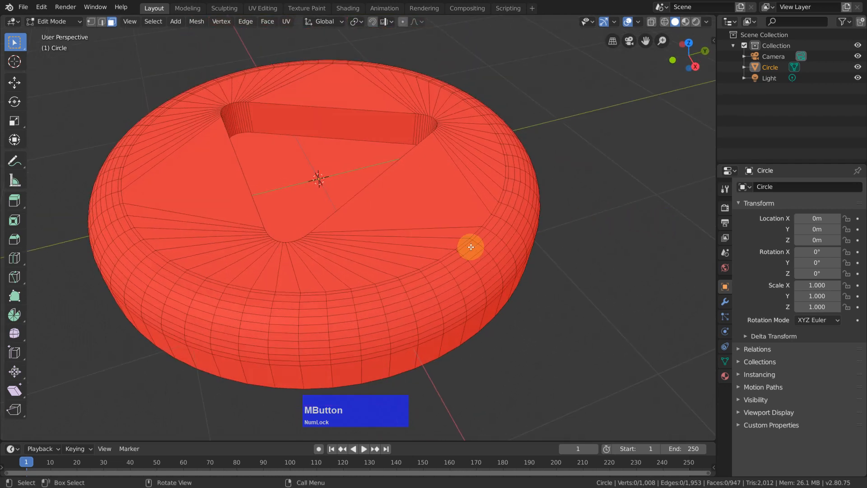
pyautogui.scroll(2, 470, 247)
pyautogui.press('2')
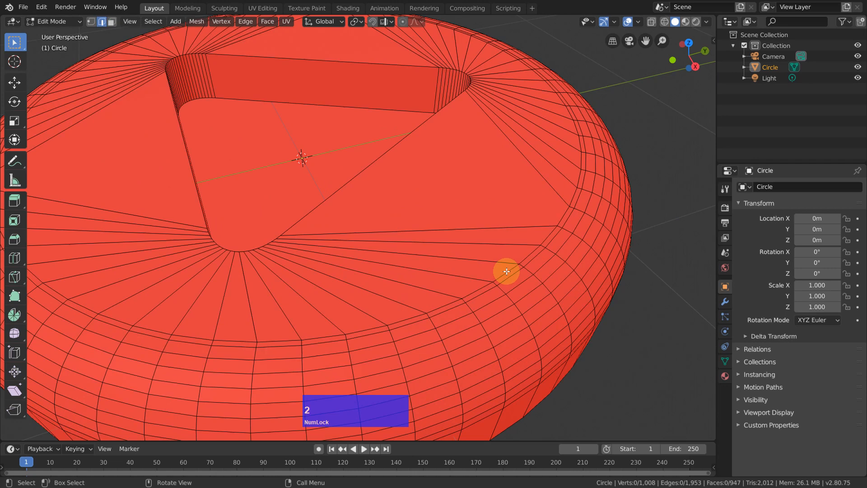
pyautogui.press('space')
pyautogui.click(695, 189)
pyautogui.press('2')
pyautogui.click(479, 287)
pyautogui.press('space')
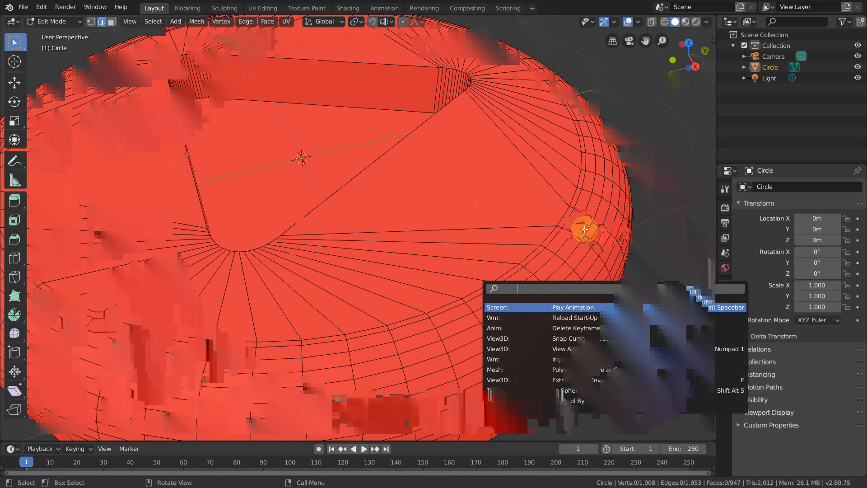
pyautogui.keyDown('alt'); pyautogui.click(585, 229); pyautogui.keyUp('alt')
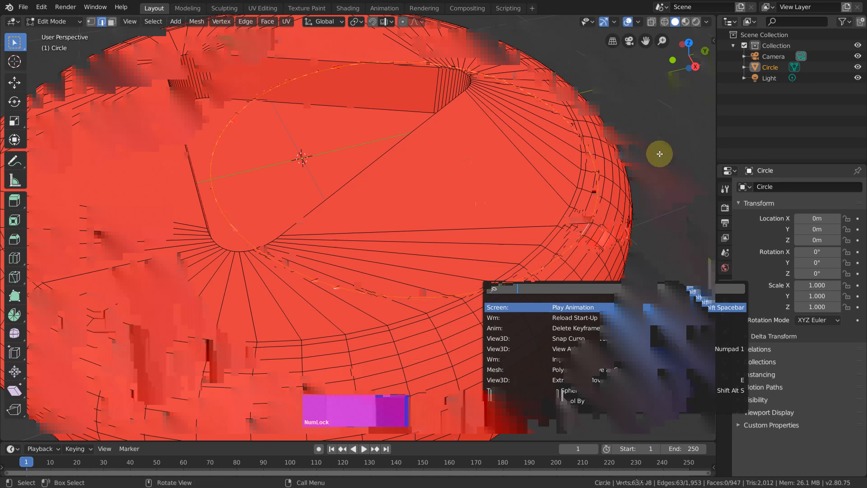
pyautogui.press('x')
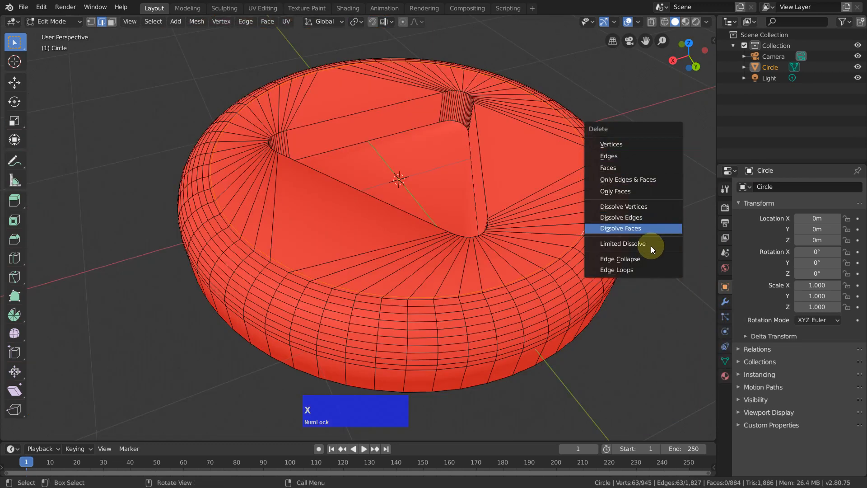
pyautogui.click(650, 218)
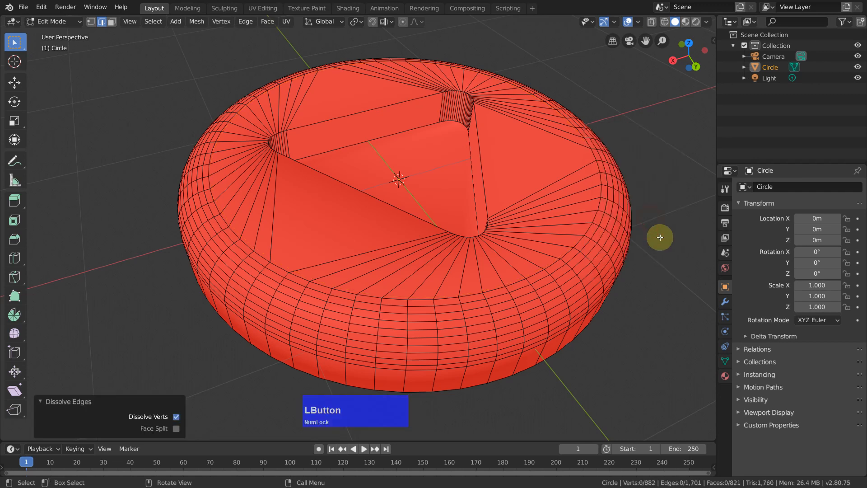
# Inspect the cleaned-up top of the disc and turn off the Face Orientation overlay
pyautogui.moveTo(677, 250)
pyautogui.mouseDown(button='middle')
pyautogui.moveTo(625, 293)
pyautogui.moveTo(616, 228)
pyautogui.moveTo(643, 196)
pyautogui.moveTo(658, 246)
pyautogui.moveTo(699, 262)
pyautogui.moveTo(693, 272)
pyautogui.moveTo(680, 265)
pyautogui.mouseUp(button='middle')
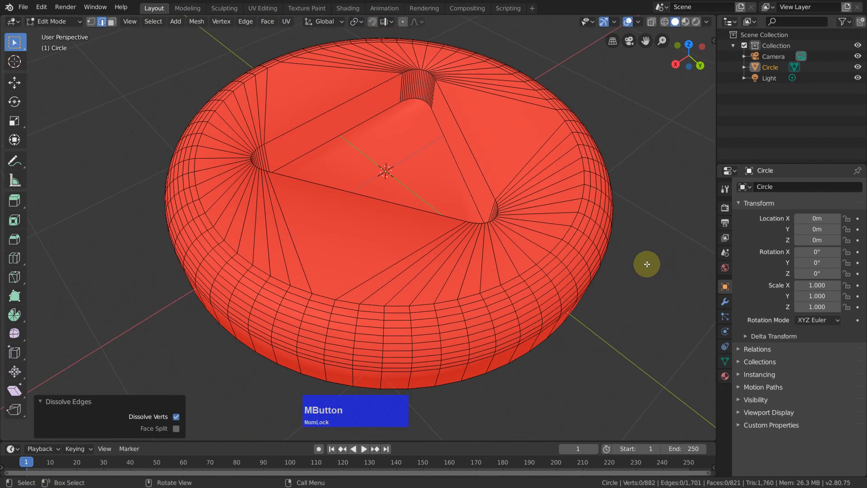
pyautogui.keyDown('shift'); pyautogui.moveTo(642, 236); pyautogui.dragTo(629, 249, button='middle'); pyautogui.keyUp('shift')
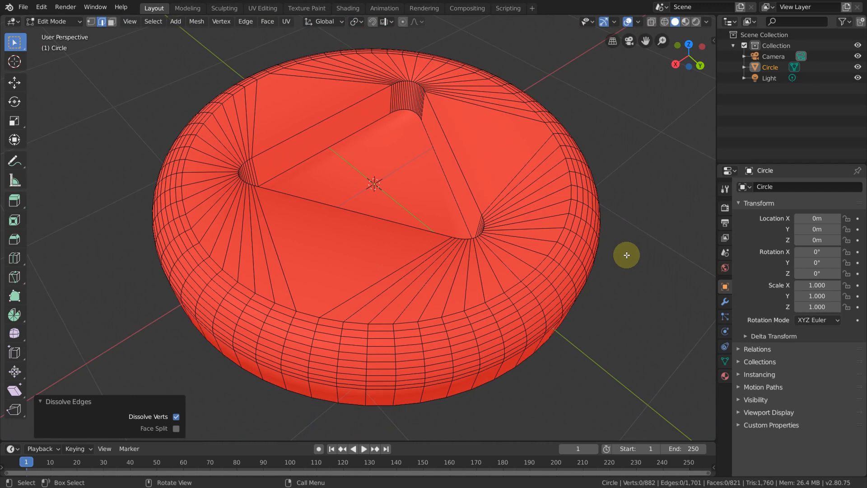
pyautogui.moveTo(629, 272); pyautogui.dragTo(630, 251, button='middle')
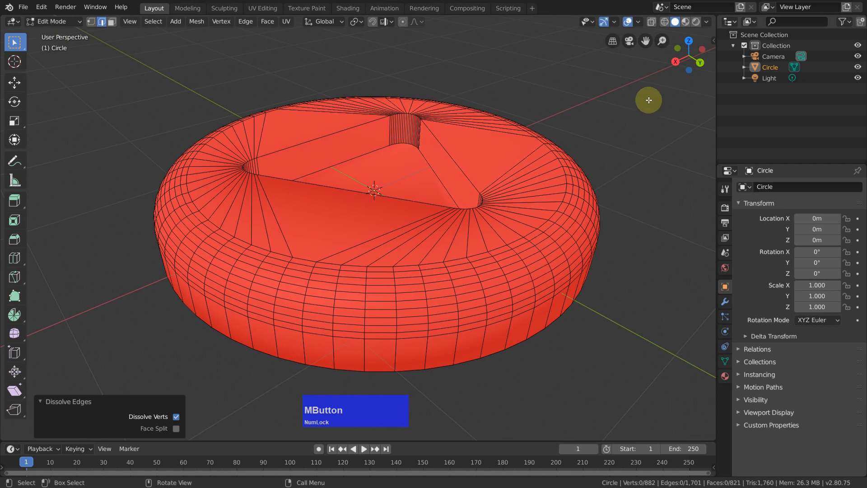
pyautogui.click(638, 22)
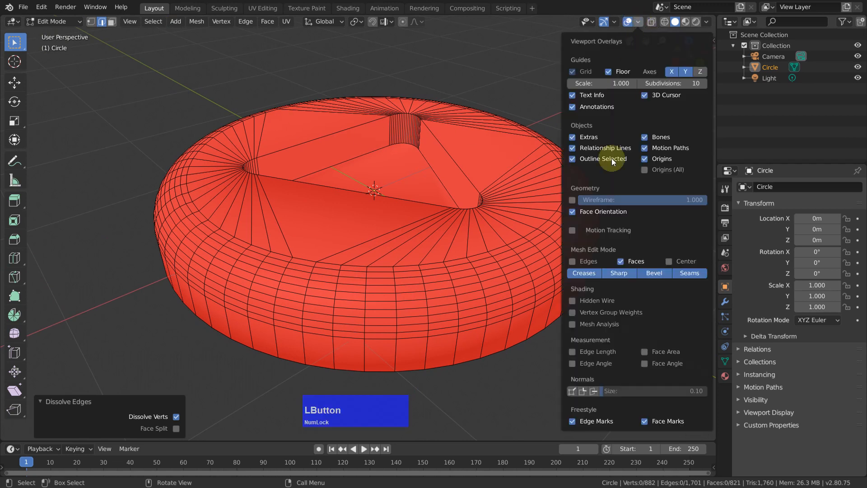
pyautogui.click(573, 211)
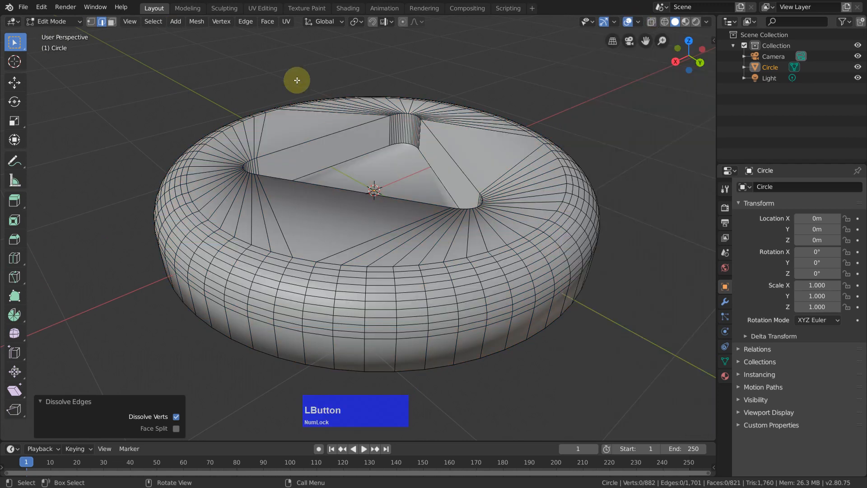
# Select the mesh's sharp edges with a sharpness threshold of 51.3°
pyautogui.moveTo(198, 62)
pyautogui.mouseDown(button='middle')
pyautogui.moveTo(172, 74)
pyautogui.moveTo(193, 67)
pyautogui.mouseUp(button='middle')
pyautogui.click(153, 22)
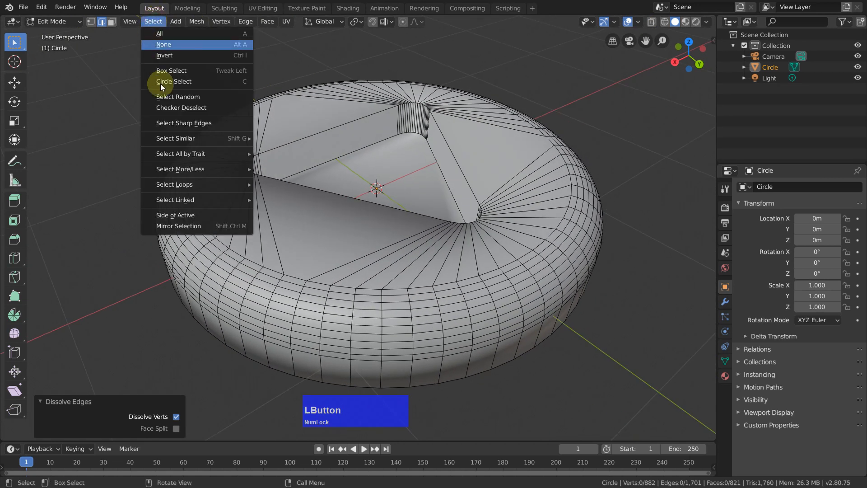
pyautogui.click(180, 121)
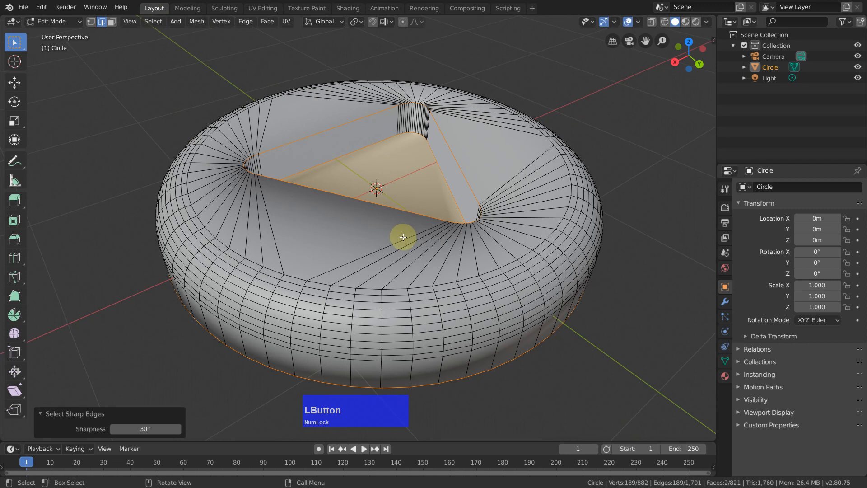
pyautogui.moveTo(147, 430); pyautogui.dragTo(147, 430)
pyautogui.moveTo(146, 428)
pyautogui.mouseDown()
pyautogui.moveTo(155, 428)
pyautogui.moveTo(131, 428)
pyautogui.moveTo(139, 428)
pyautogui.mouseUp()
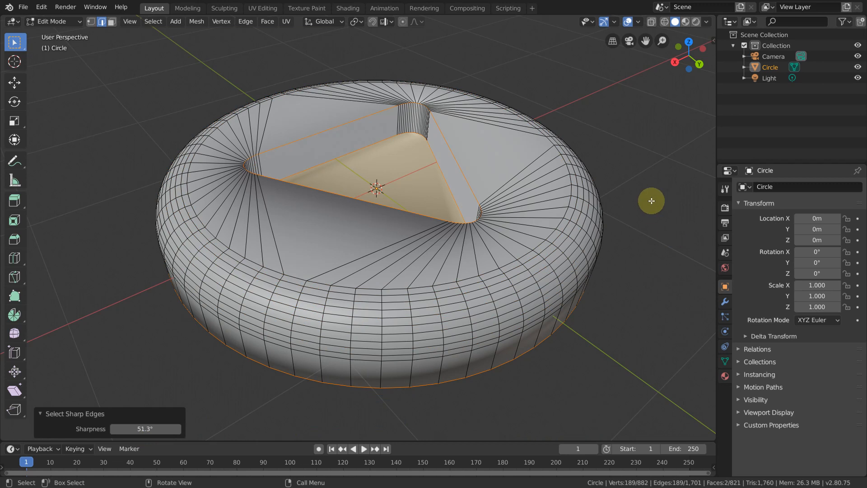
# Bevel the selected sharp edges of the disc and its triangular recess with an offset of about 0.005 m
pyautogui.moveTo(668, 230)
pyautogui.mouseDown(button='middle')
pyautogui.moveTo(662, 253)
pyautogui.moveTo(672, 224)
pyautogui.moveTo(660, 143)
pyautogui.moveTo(674, 232)
pyautogui.moveTo(692, 242)
pyautogui.moveTo(664, 242)
pyautogui.moveTo(692, 222)
pyautogui.moveTo(682, 226)
pyautogui.mouseUp(button='middle')
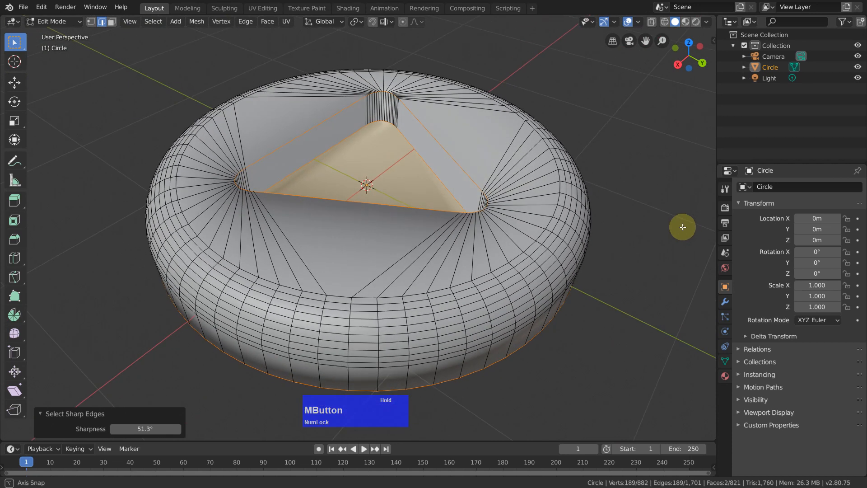
pyautogui.scroll(1, 469, 172)
pyautogui.scroll(-2, 469, 173)
pyautogui.scroll(2, 468, 173)
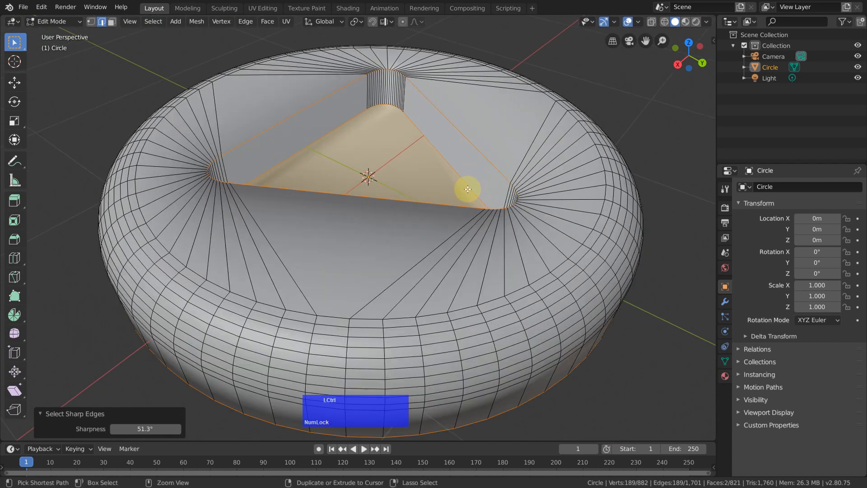
pyautogui.hotkey('ctrl', 'b')
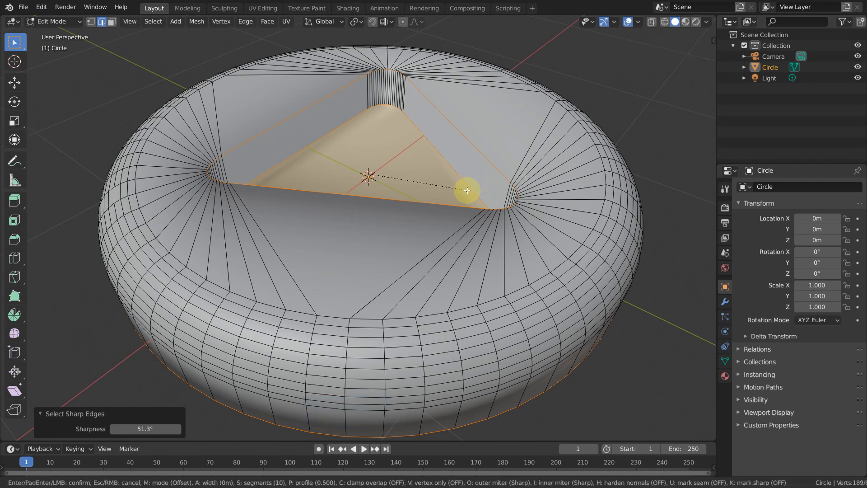
pyautogui.press('shift')
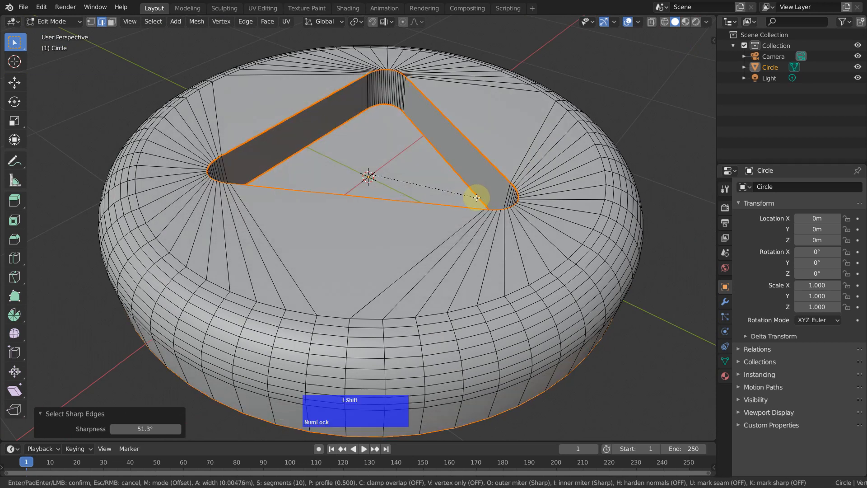
pyautogui.click(477, 197)
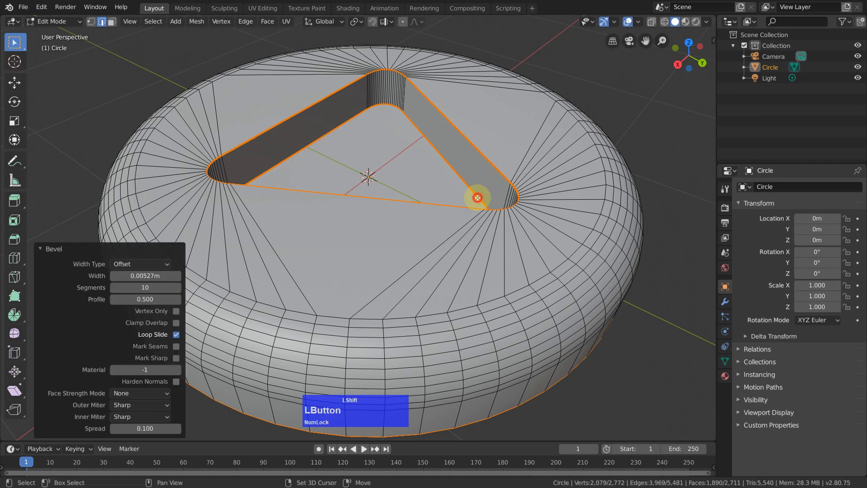
# Set the bevel to 2 segments with a profile of 1.000
pyautogui.click(144, 289)
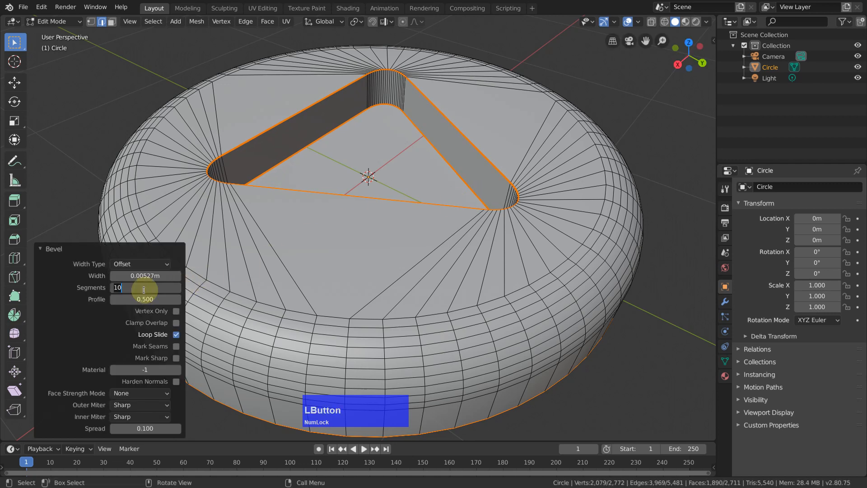
pyautogui.write('2')
pyautogui.click(145, 299)
pyautogui.moveTo(144, 299); pyautogui.dragTo(166, 300)
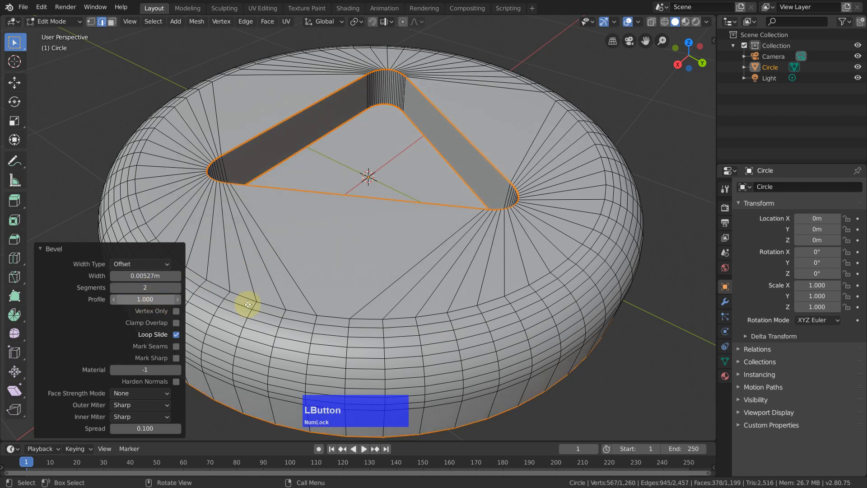
# Clear the bevel selection and examine the narrow supporting edges around the triangular recess and the disc's rim
pyautogui.scroll(5, 518, 186)
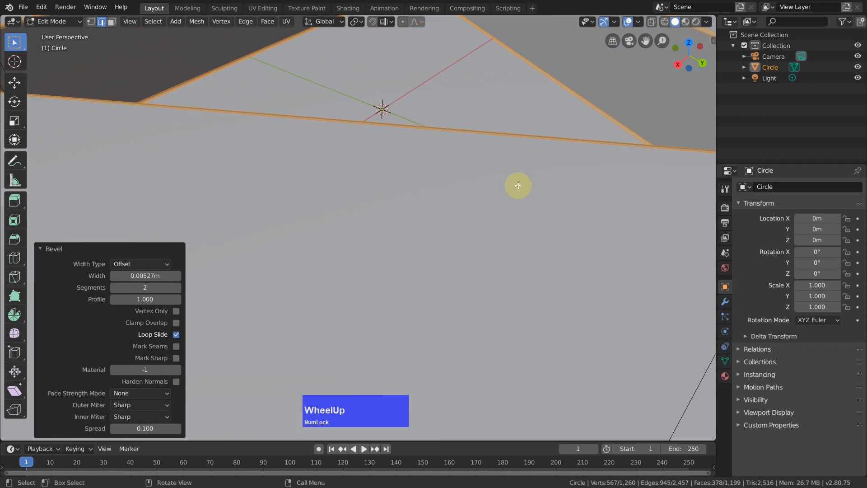
pyautogui.scroll(-6, 518, 184)
pyautogui.click(665, 87)
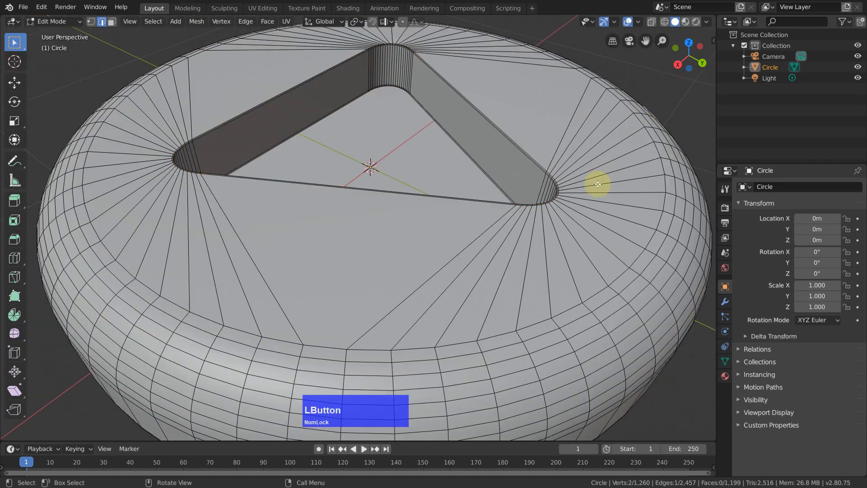
pyautogui.moveTo(580, 167); pyautogui.dragTo(489, 267, button='middle')
pyautogui.scroll(2, 498, 254)
pyautogui.scroll(3, 520, 251)
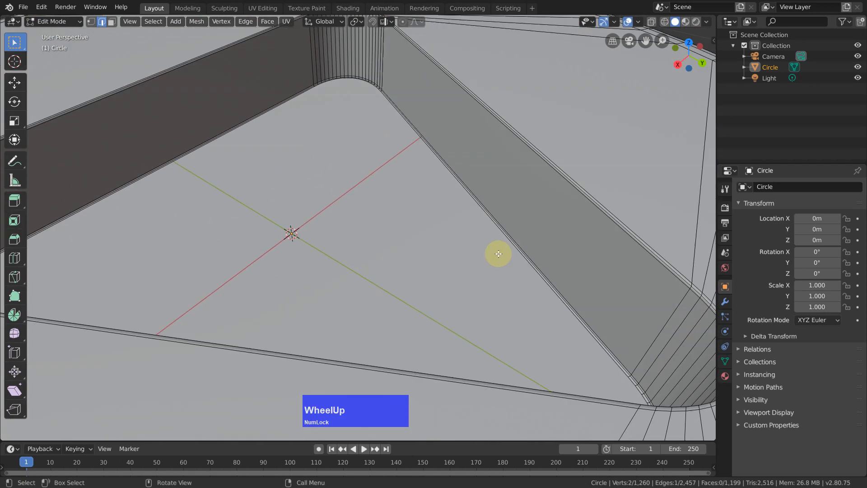
pyautogui.scroll(-3, 625, 215)
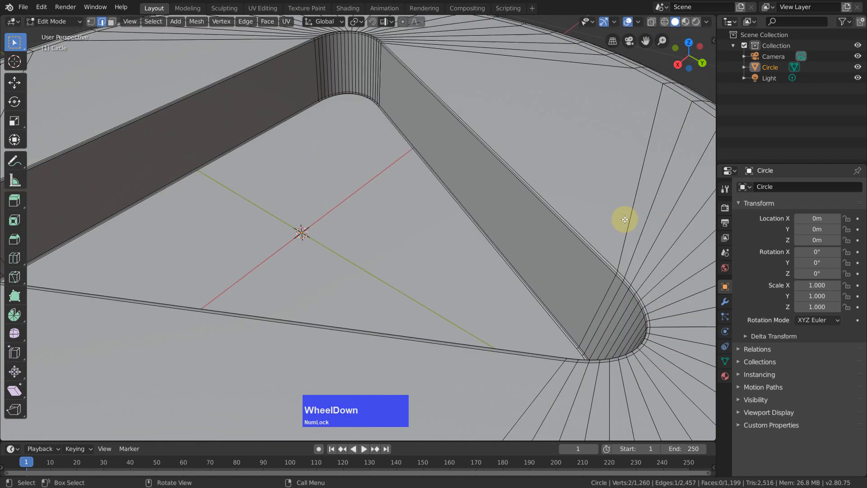
pyautogui.scroll(-3, 625, 215)
pyautogui.moveTo(503, 307); pyautogui.dragTo(487, 232, button='middle')
pyautogui.scroll(-2, 472, 240)
pyautogui.scroll(1, 463, 228)
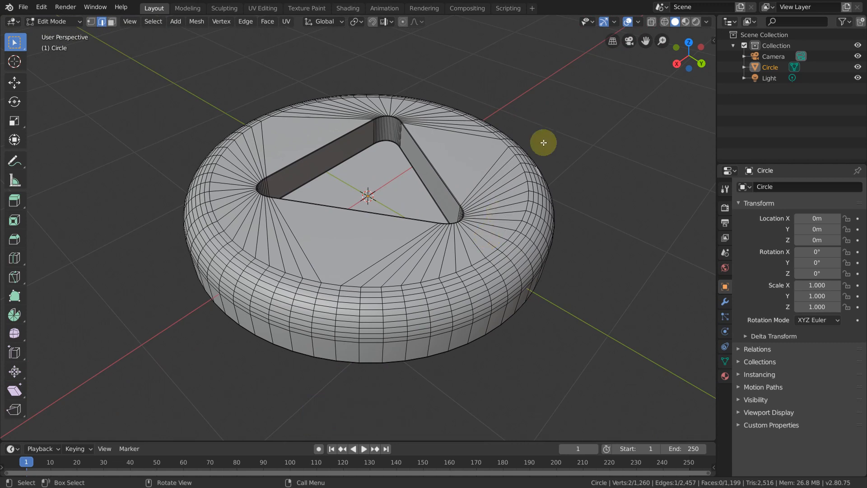
pyautogui.moveTo(648, 239); pyautogui.dragTo(627, 227, button='middle')
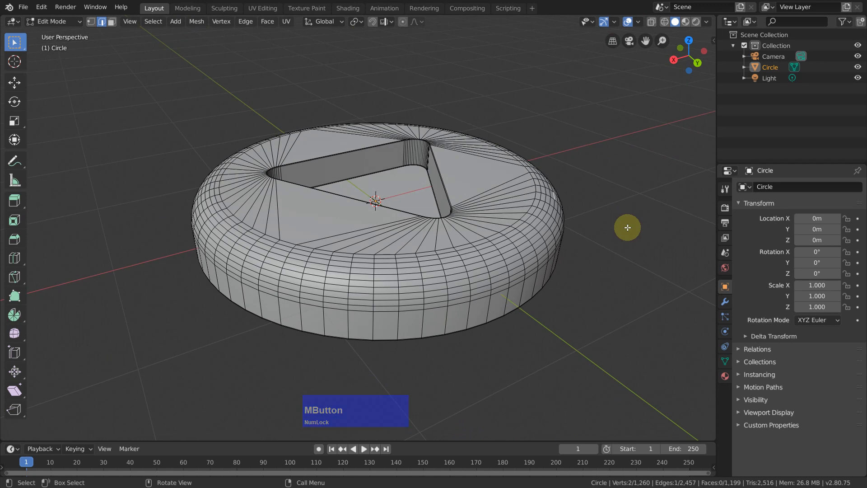
# Switch to Object Mode and compare flat with smooth shading on the disc, finishing with Shade Smooth
pyautogui.press('Tab')
pyautogui.moveTo(590, 197); pyautogui.dragTo(627, 179, button='middle')
pyautogui.rightClick(627, 177)
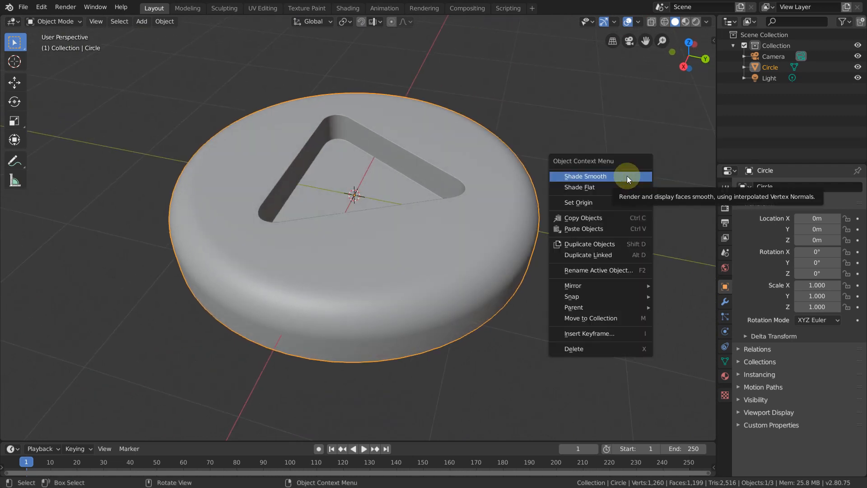
pyautogui.click(617, 190)
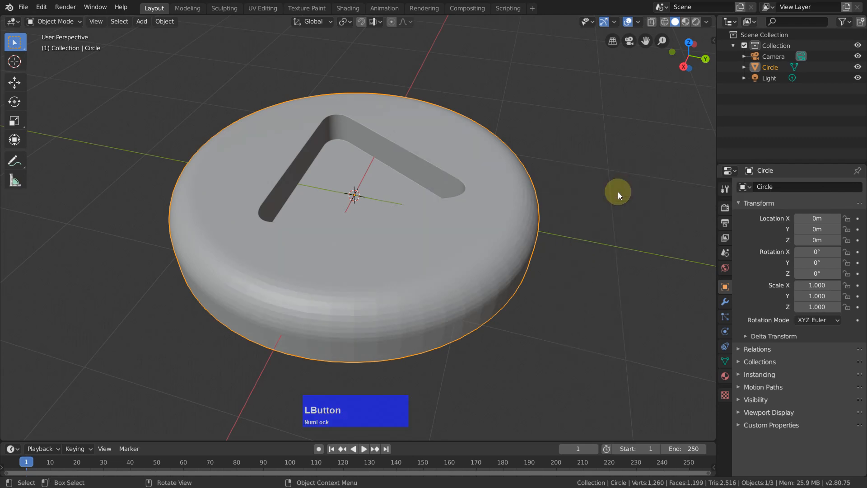
pyautogui.rightClick(632, 171)
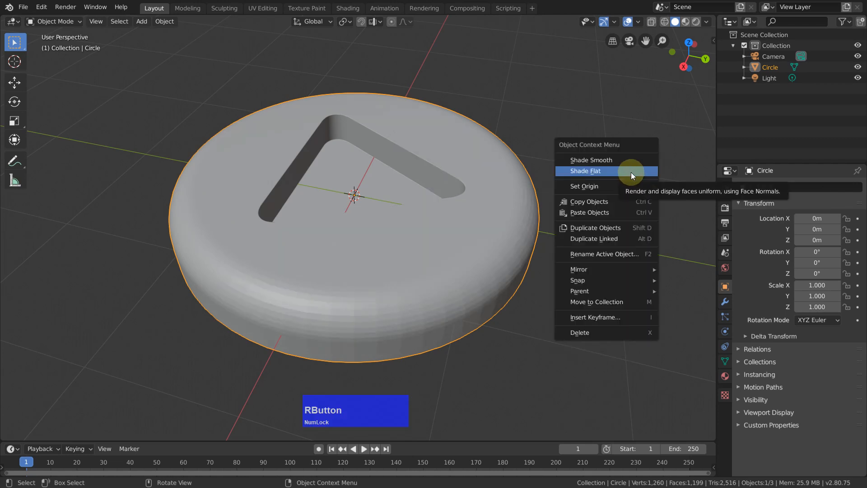
pyautogui.click(587, 160)
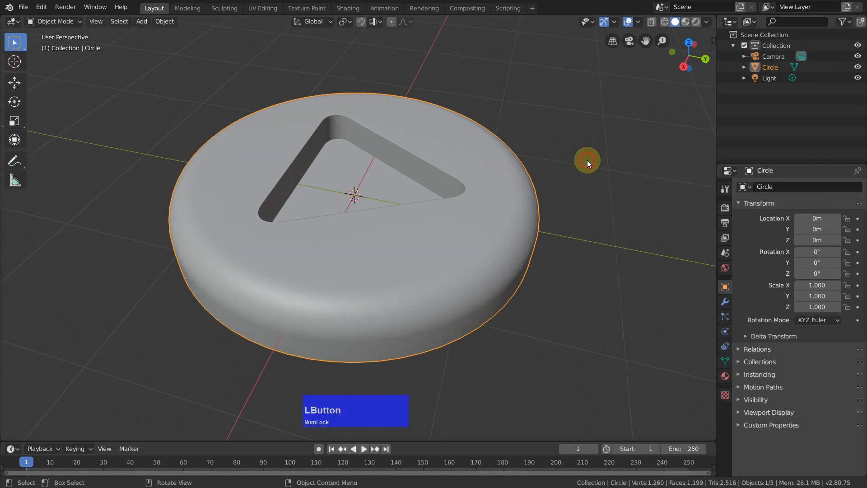
pyautogui.rightClick(606, 169)
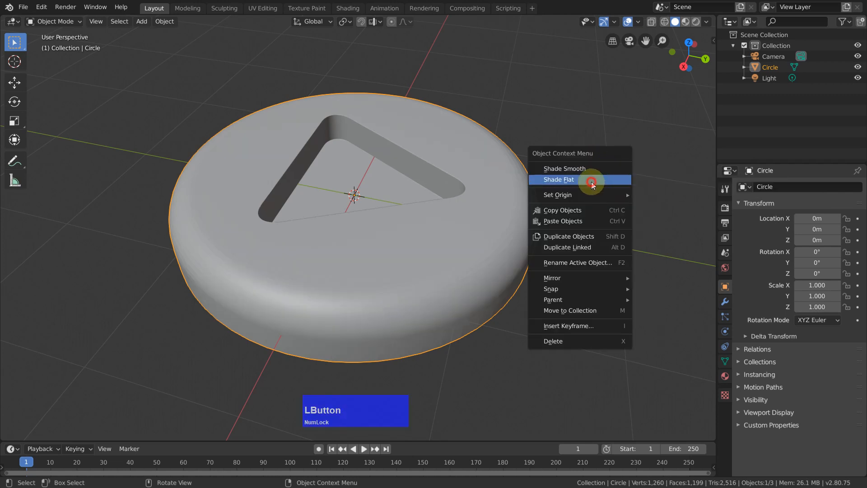
pyautogui.click(593, 180)
pyautogui.rightClick(597, 179)
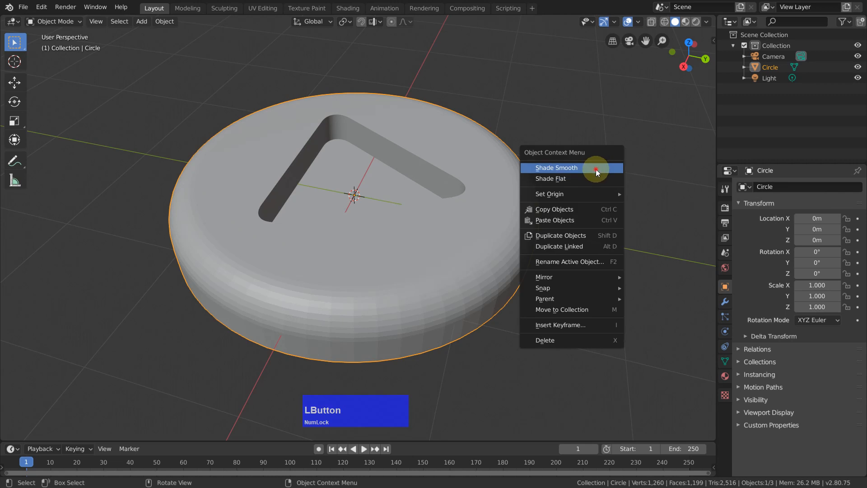
pyautogui.click(596, 169)
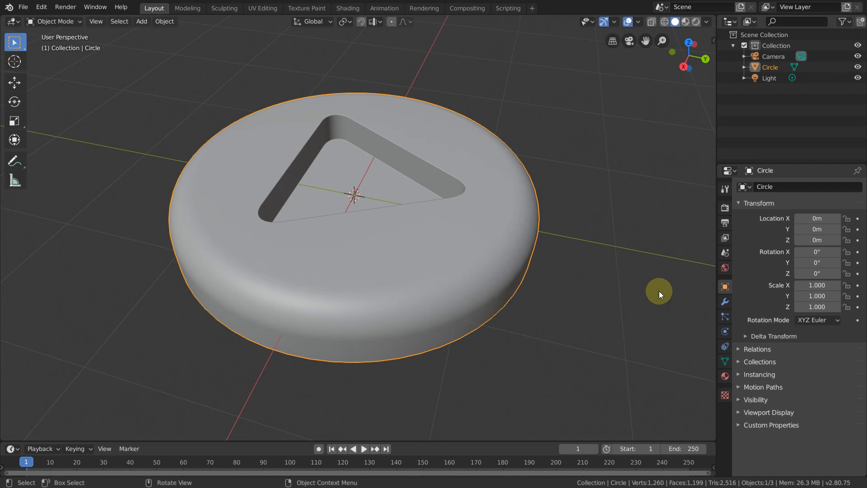
# Change the solid viewport lighting from Studio to MatCap
pyautogui.moveTo(661, 282); pyautogui.dragTo(591, 275, button='middle')
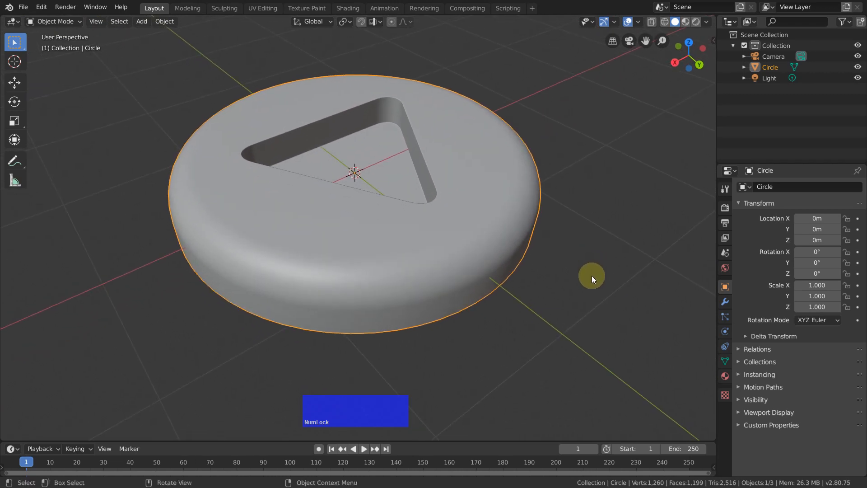
pyautogui.click(706, 22)
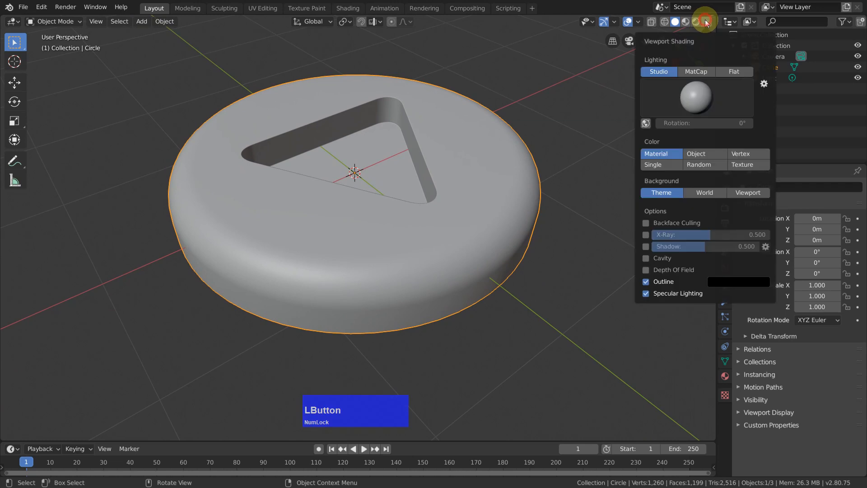
pyautogui.click(694, 71)
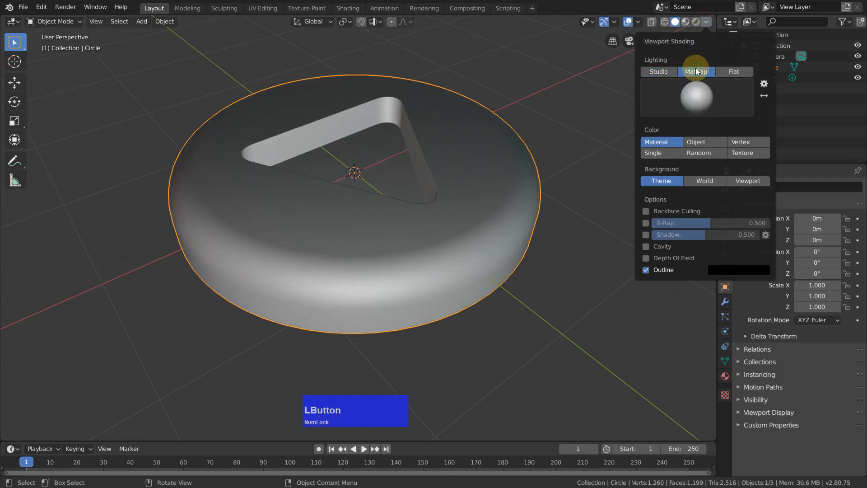
# Preview the disc in Rendered and LookDev viewport shading, and open the LookDev lighting options
pyautogui.click(696, 21)
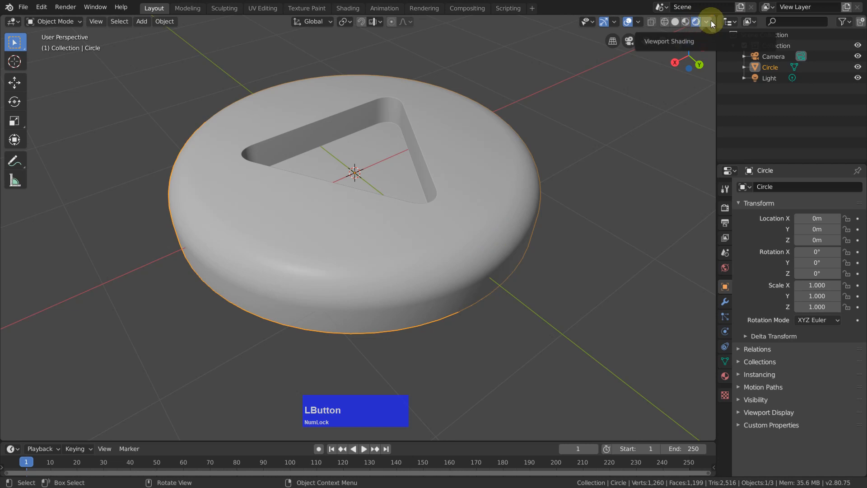
pyautogui.click(710, 21)
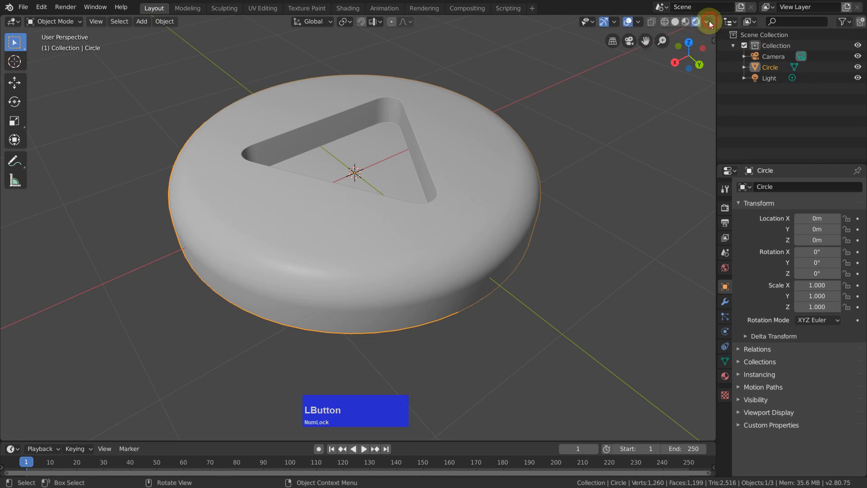
pyautogui.click(681, 22)
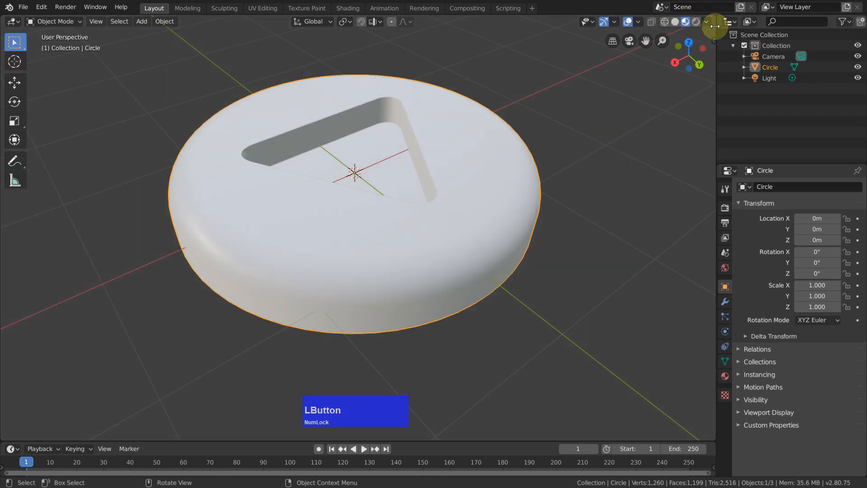
pyautogui.click(707, 21)
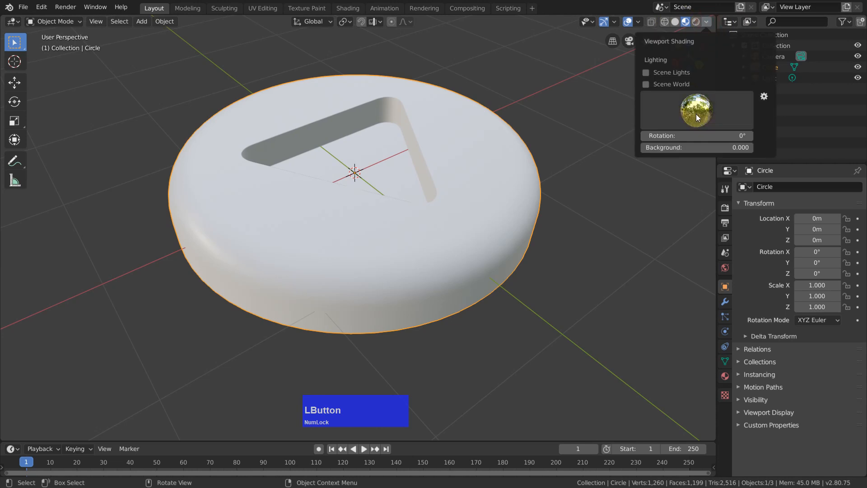
# Return to Solid shading, choose the glossy orange-red MatCap, and check the reflections on the disc's surface
pyautogui.click(676, 22)
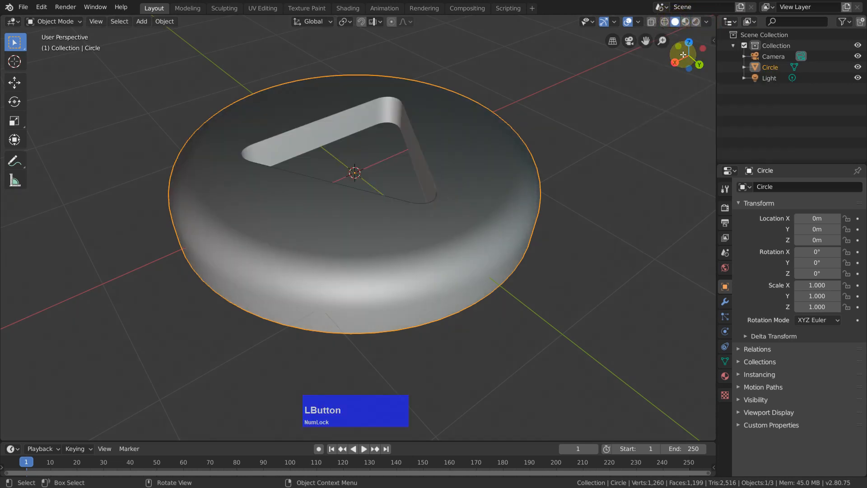
pyautogui.click(707, 22)
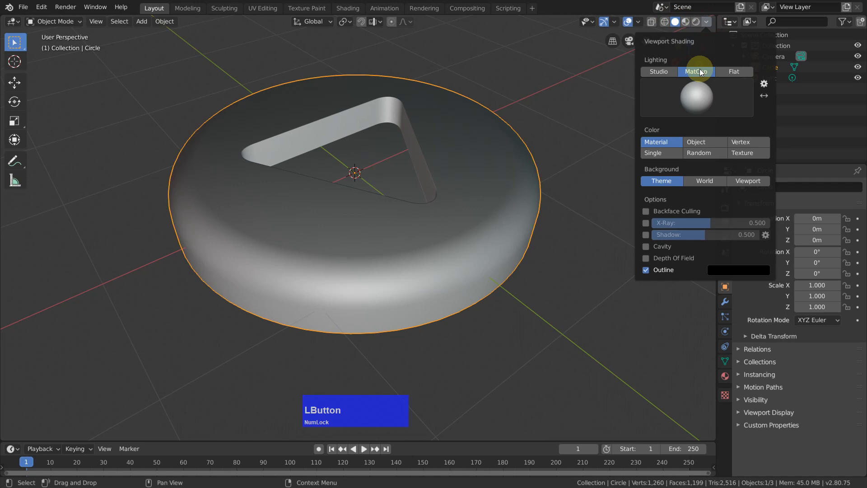
pyautogui.click(702, 98)
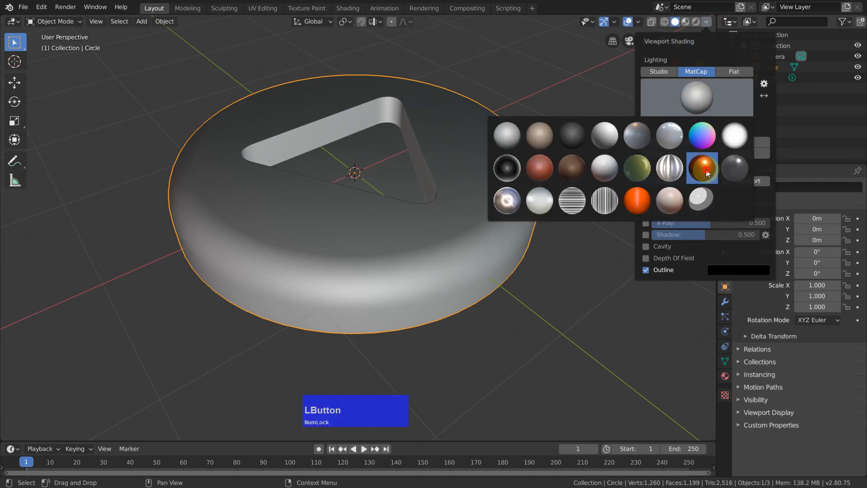
pyautogui.click(706, 170)
pyautogui.moveTo(615, 215); pyautogui.dragTo(617, 263, button='middle')
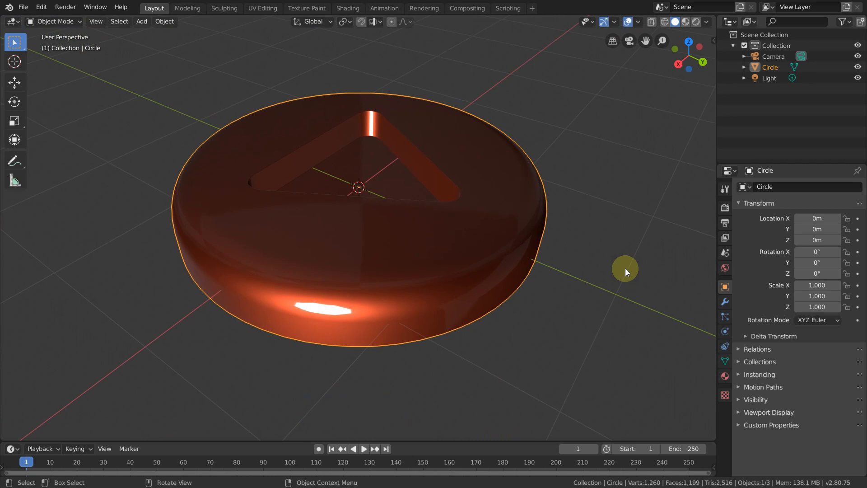
pyautogui.moveTo(625, 269)
pyautogui.mouseDown(button='middle')
pyautogui.moveTo(620, 289)
pyautogui.moveTo(611, 282)
pyautogui.moveTo(668, 267)
pyautogui.moveTo(614, 262)
pyautogui.moveTo(641, 264)
pyautogui.mouseUp(button='middle')
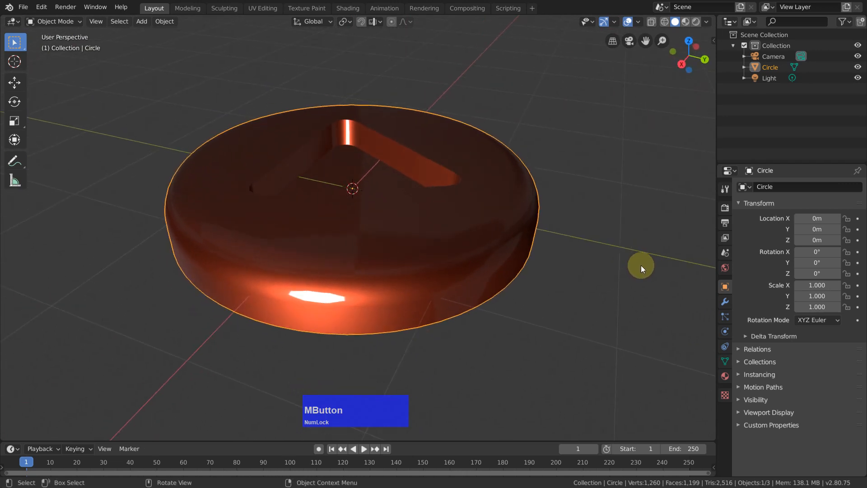
pyautogui.scroll(2, 618, 262)
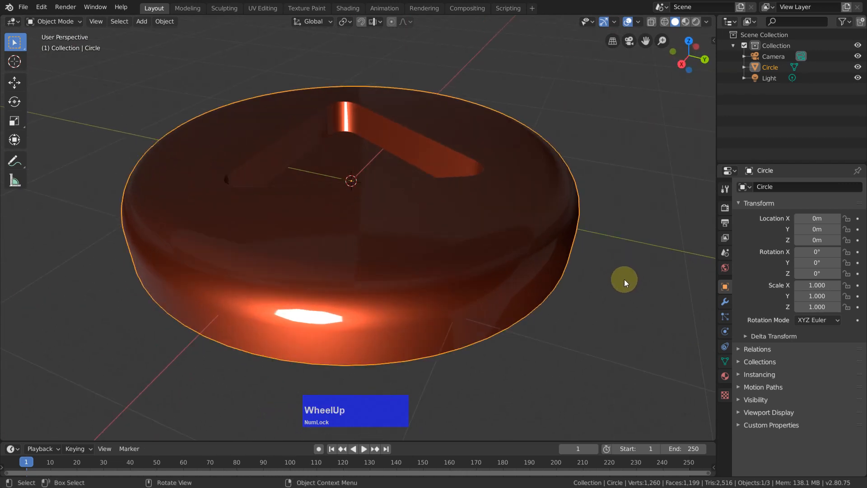
pyautogui.moveTo(619, 281); pyautogui.dragTo(631, 267, button='middle')
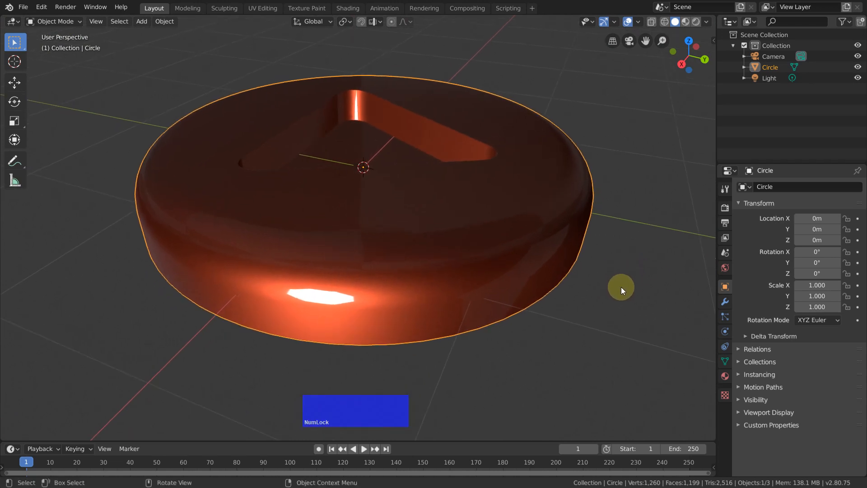